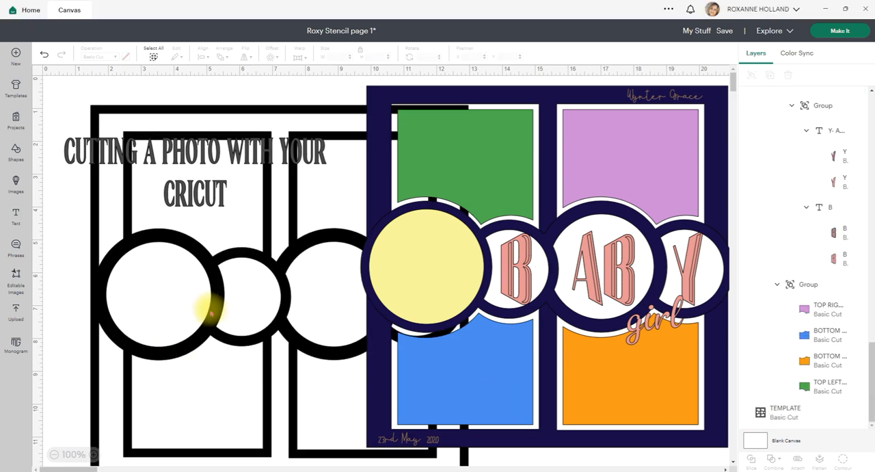
- Reposition the black page template near the canvas's upper-left corner and hide the TEMPLATE layer
left_click_drag(210, 304, 156, 291)
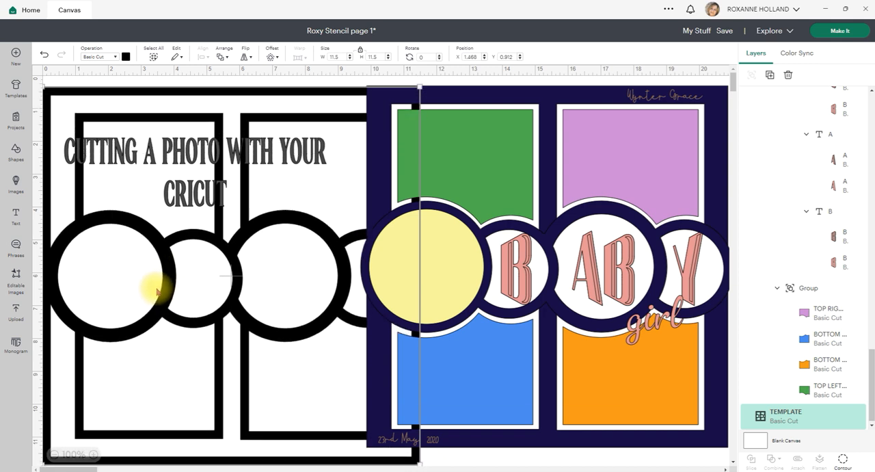
left_click_drag(157, 293, 178, 283)
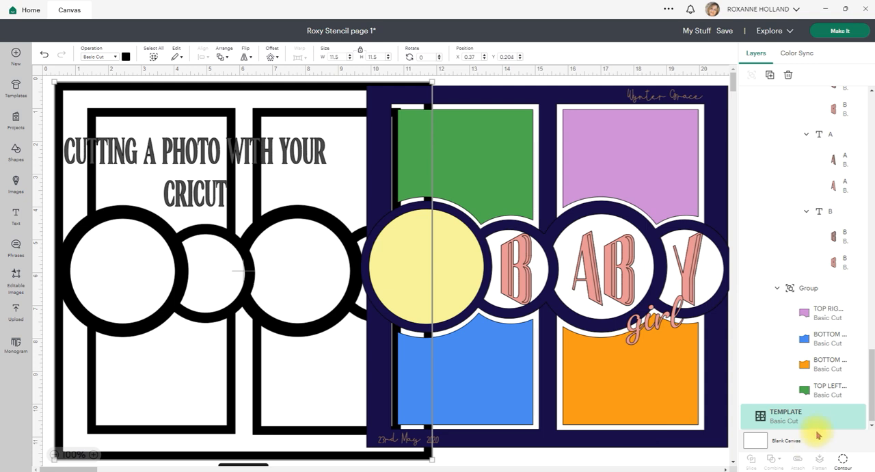
left_click(845, 417)
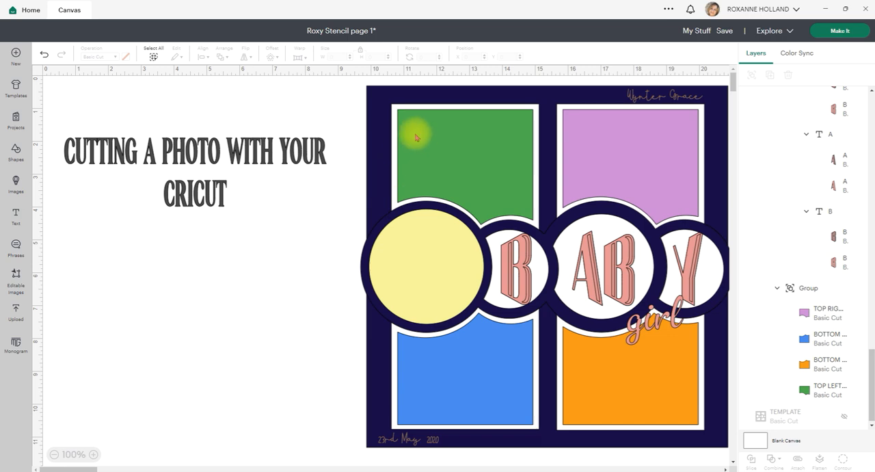
- Ungroup the scrapbook layout down to its attached page pieces and shift the navy page background to X 9.831, Y 0.375
key("ctrl+a")
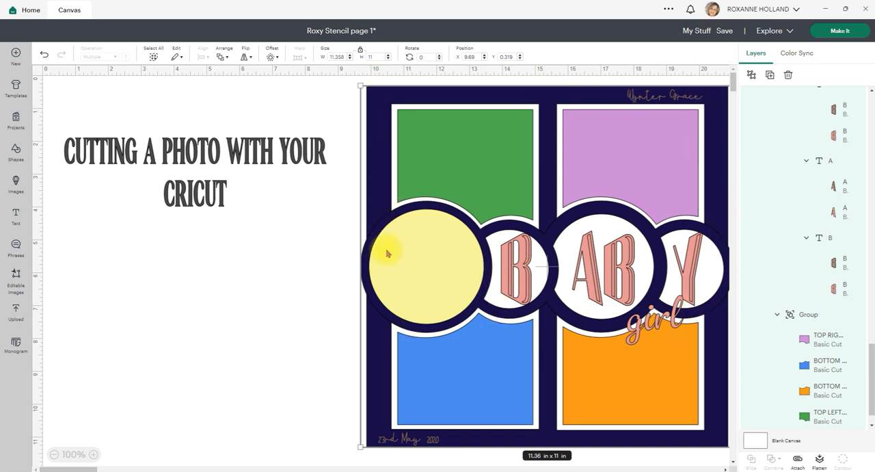
left_click(751, 78)
left_click(287, 311)
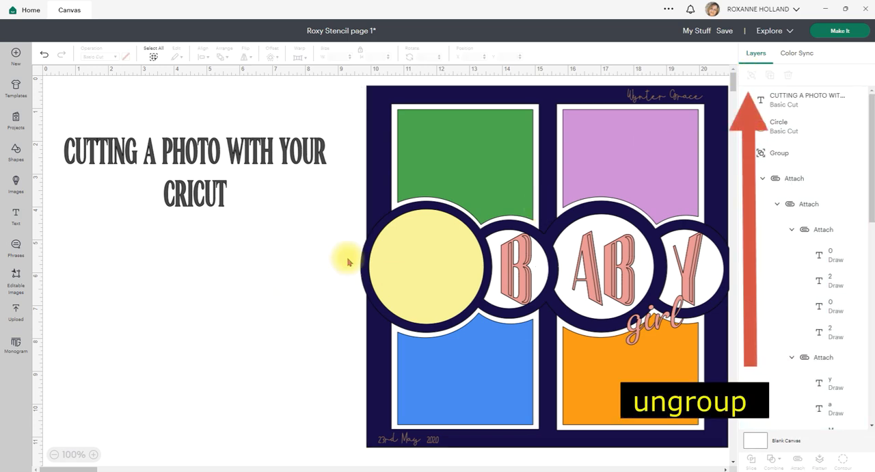
left_click(387, 192)
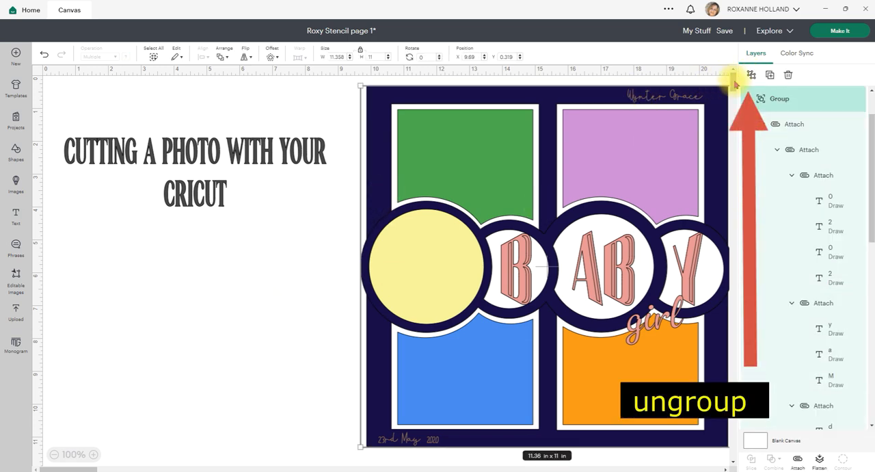
left_click(752, 76)
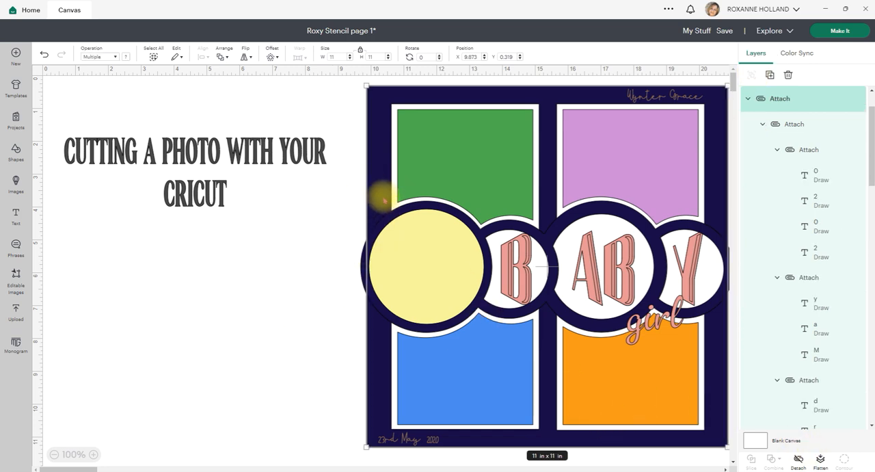
mouse_move(383, 199)
left_mouse_down()
mouse_move(90, 211)
mouse_move(160, 200)
mouse_move(385, 197)
mouse_move(390, 205)
mouse_move(377, 198)
left_mouse_up()
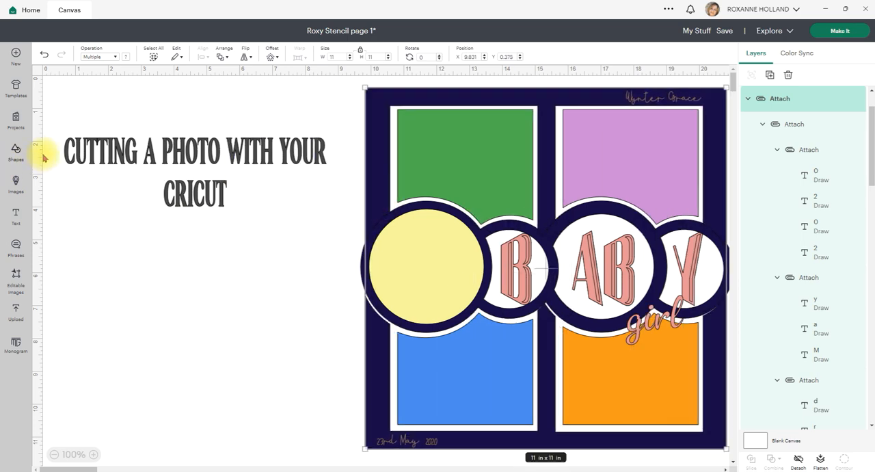
- Add a square to the canvas, size it 12 x 12 in and colour it brown
left_click(17, 154)
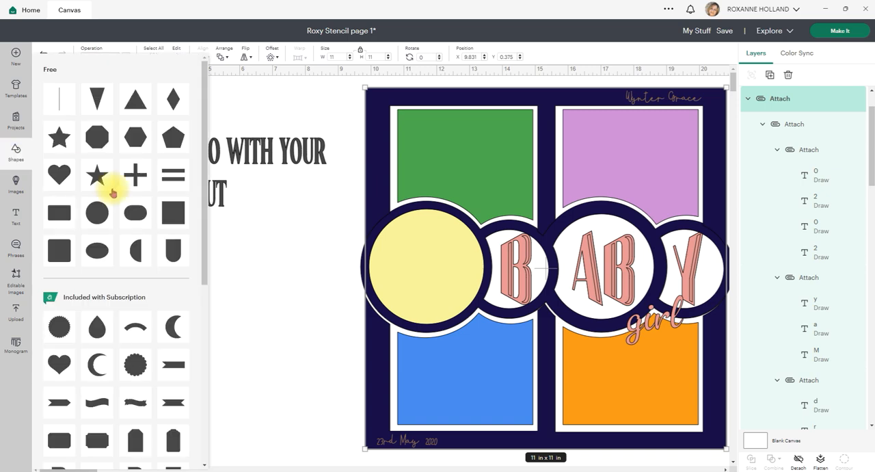
left_click(176, 216)
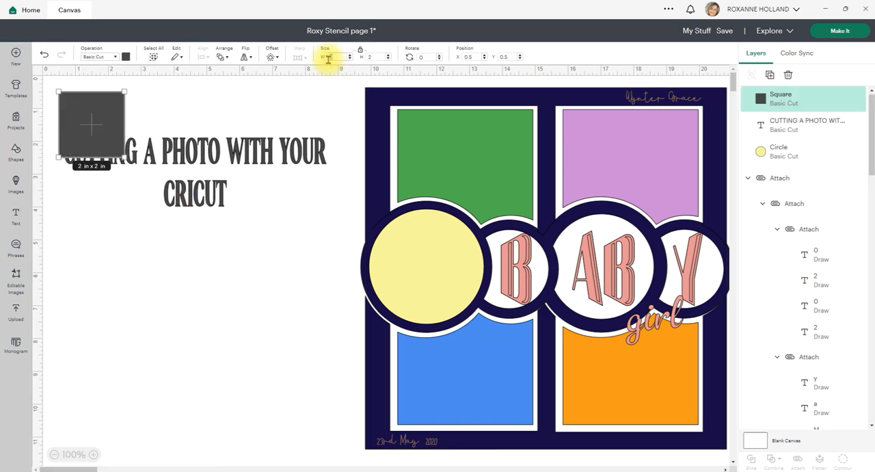
type("12")
key("Return")
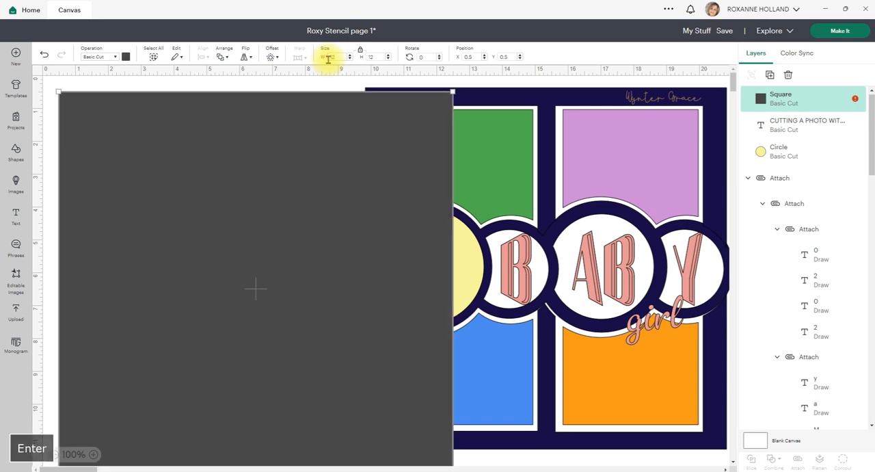
left_click(126, 57)
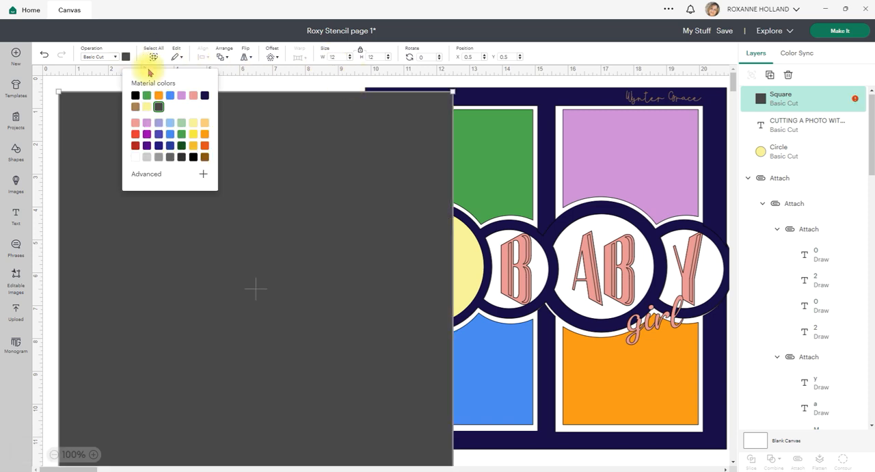
left_click(204, 156)
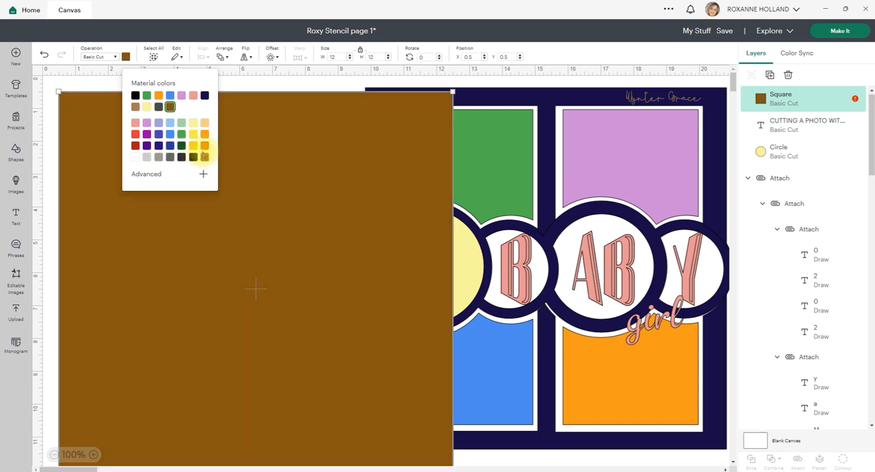
- Send the brown square to the back and position it behind the scrapbook layout as a base page
left_click(223, 55)
left_click(250, 125)
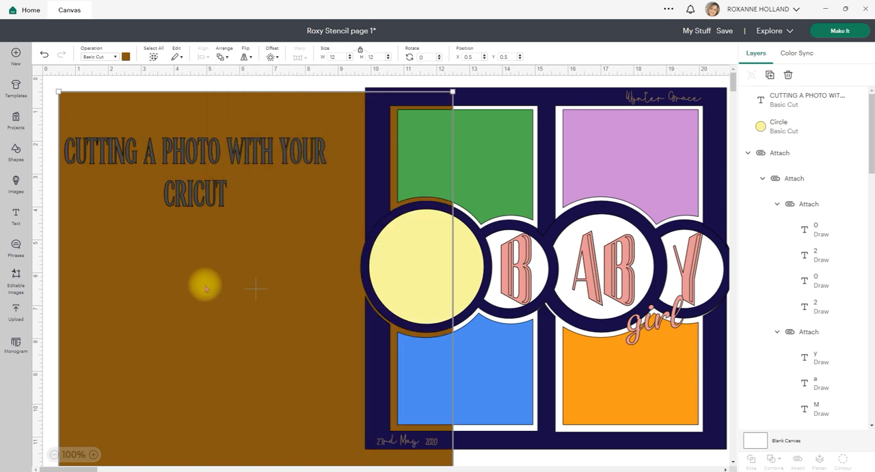
left_click_drag(209, 297, 485, 277)
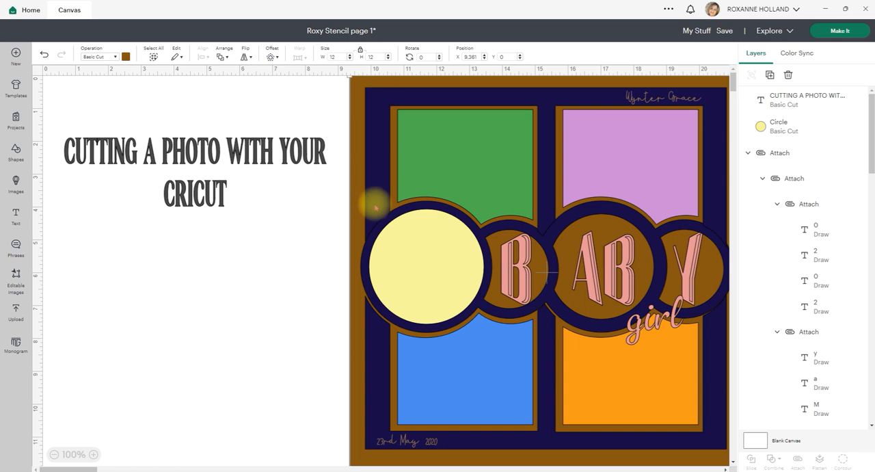
mouse_move(380, 233)
left_mouse_down()
mouse_move(339, 249)
mouse_move(367, 224)
mouse_move(383, 227)
left_mouse_up()
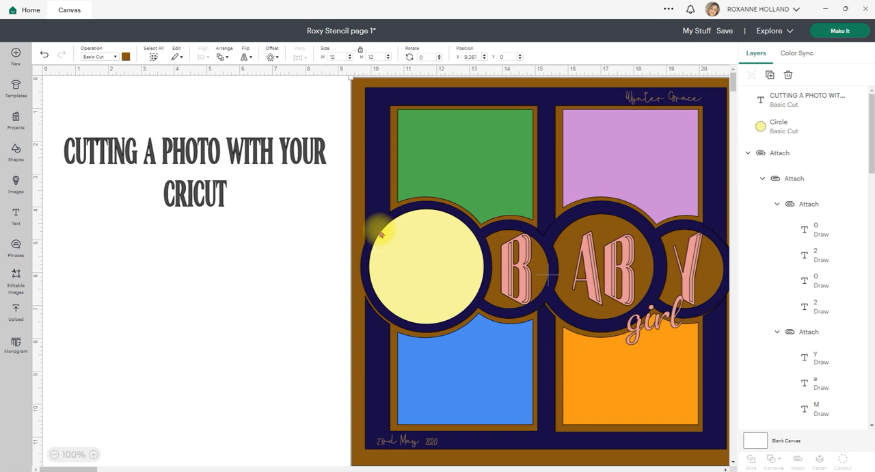
left_click(222, 57)
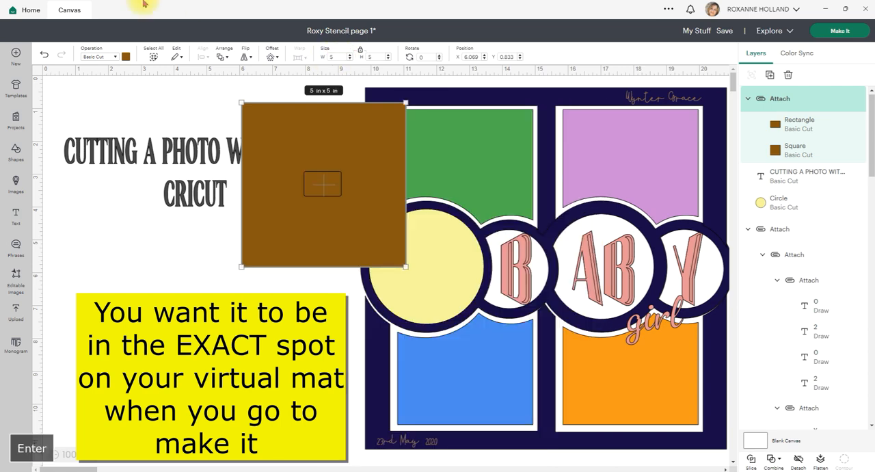
- Turn on the canvas grid and reposition the attached 5 x 5 in brown square, trying the canvas origin before placing it below the title
left_click_drag(314, 231, 212, 366)
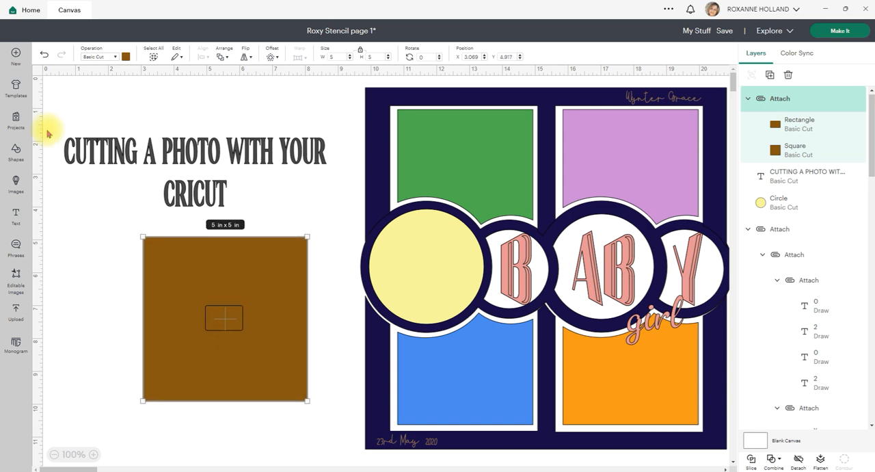
left_click(39, 75)
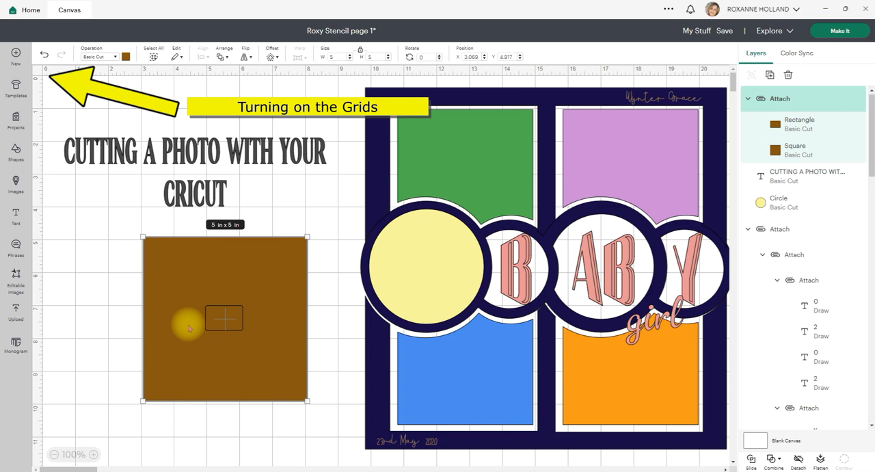
left_click_drag(189, 327, 187, 299)
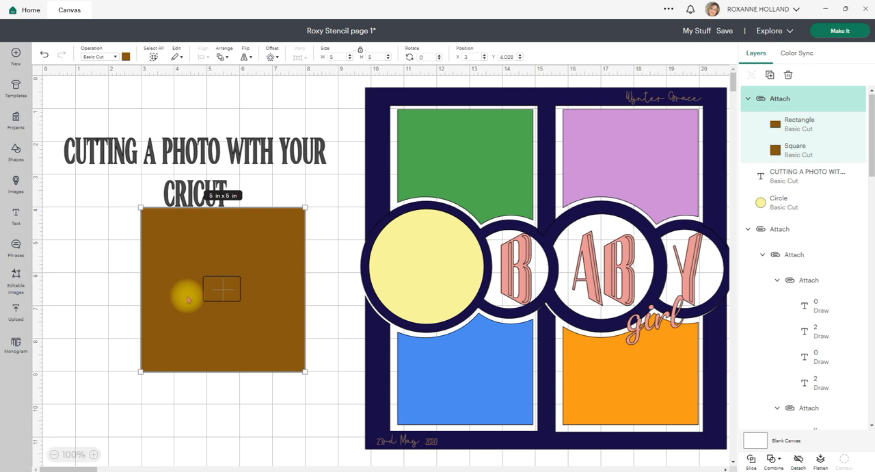
left_click_drag(190, 298, 73, 135)
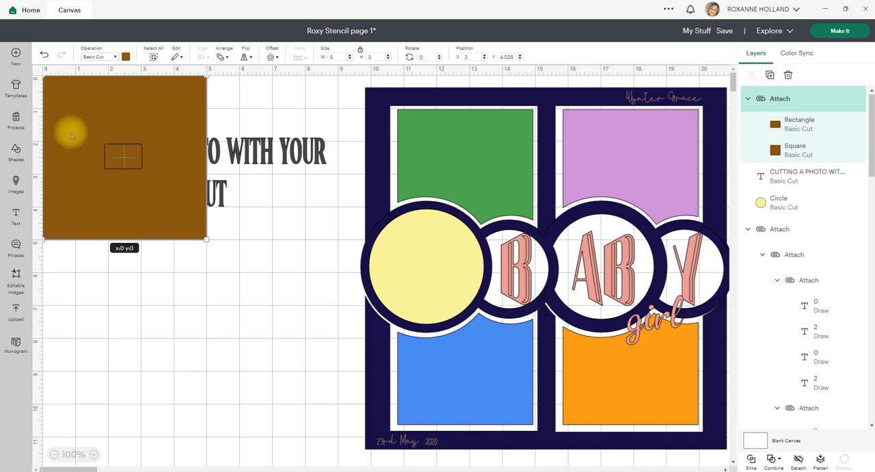
left_click_drag(73, 134, 198, 321)
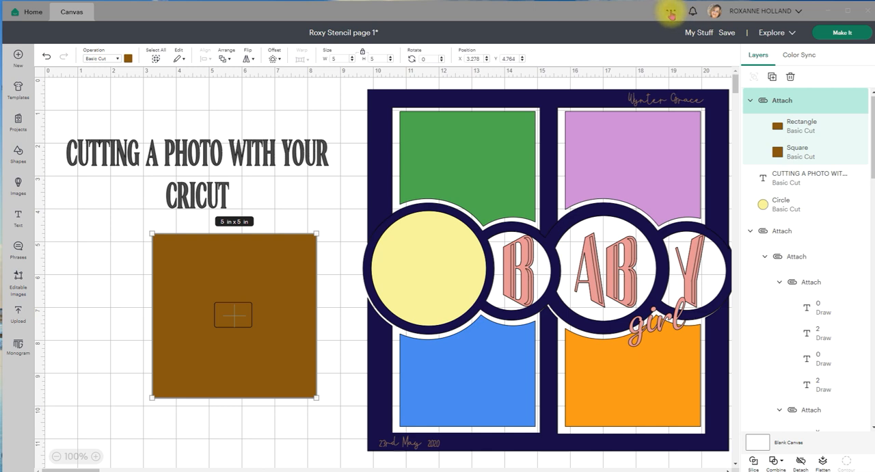
- Open a second Cricut Design Space window and start a new blank project in it
left_click(670, 11)
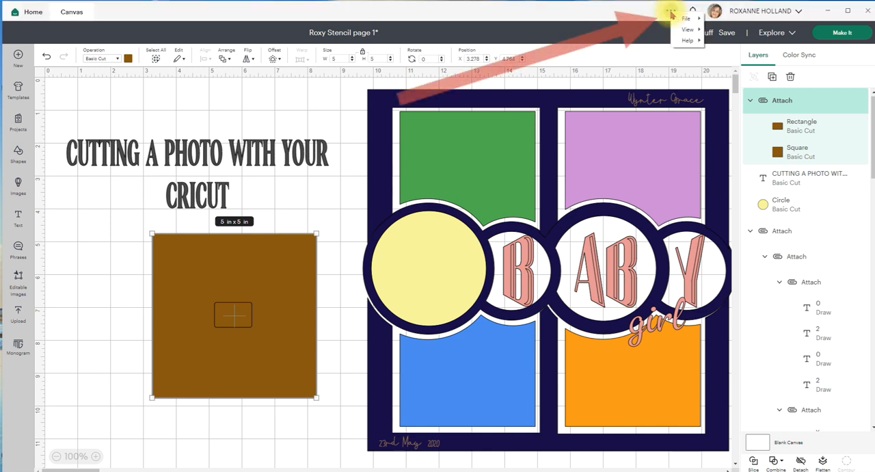
mouse_move(694, 20)
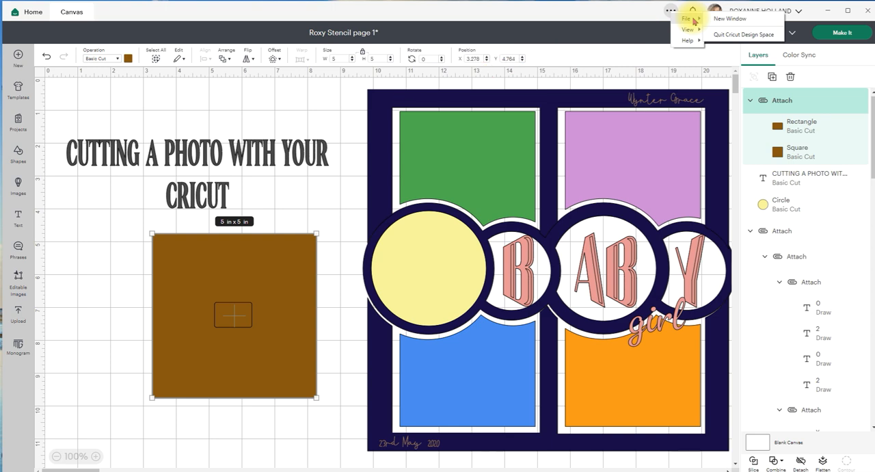
left_click(728, 24)
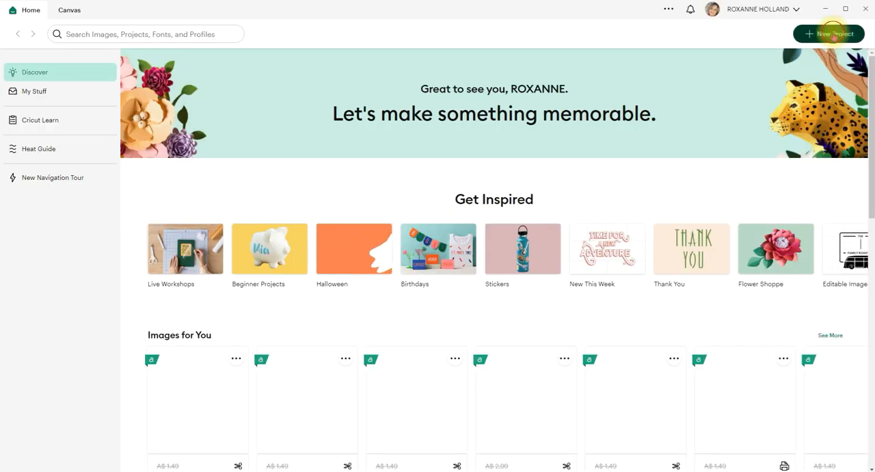
left_click(834, 36)
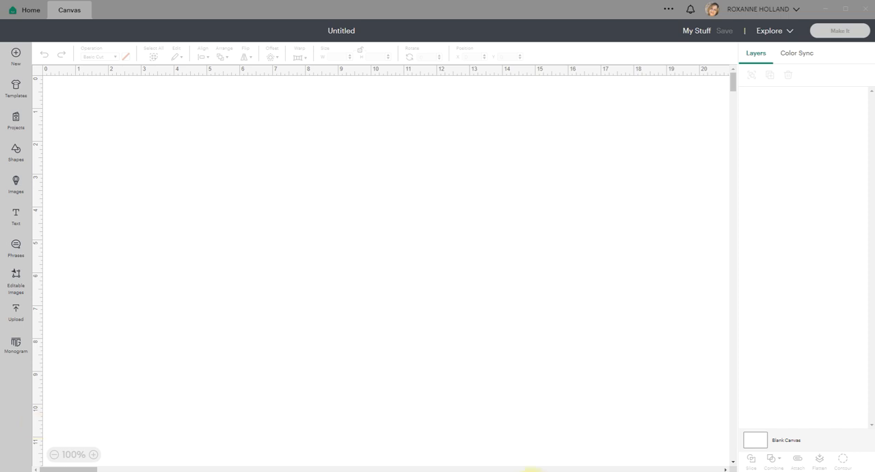
- Switch back to the Roxy Stencil page 1 window and cut the attached 5 in brown square from its canvas
mouse_move(683, 471)
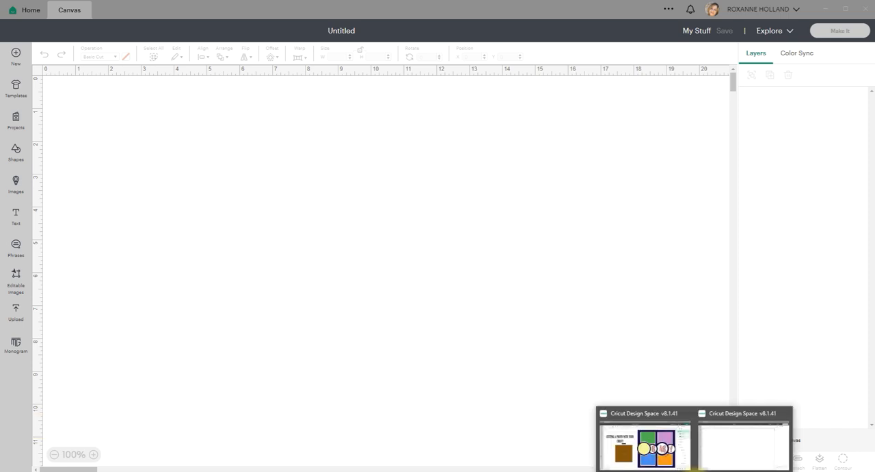
left_click(663, 456)
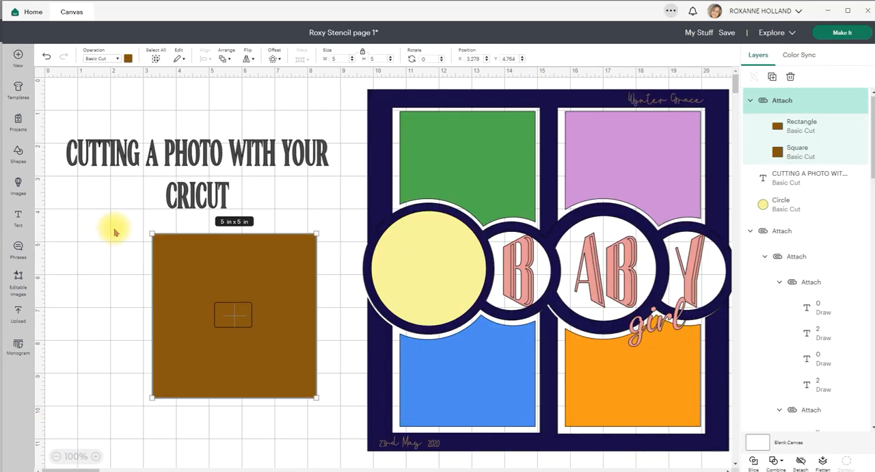
left_click(141, 246)
left_click_drag(158, 247, 143, 270)
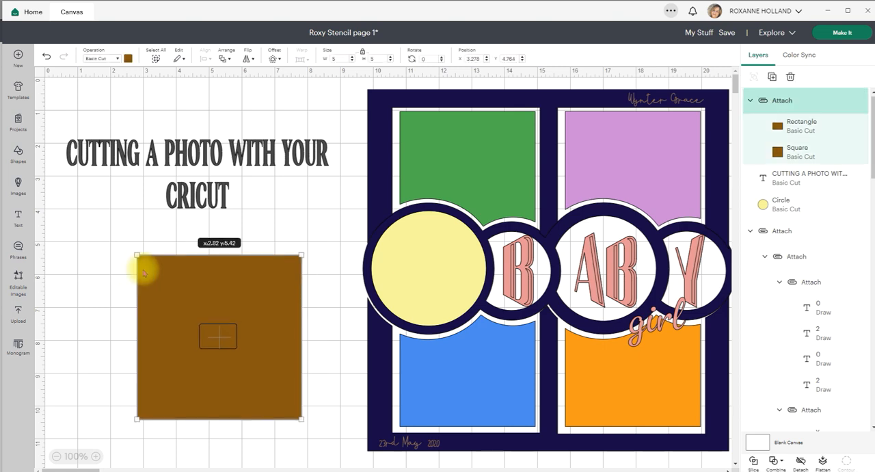
right_click(155, 263)
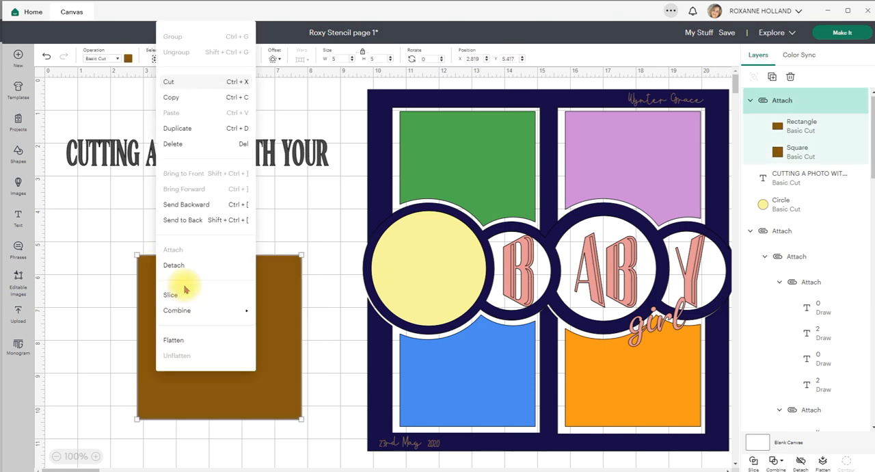
left_click(171, 82)
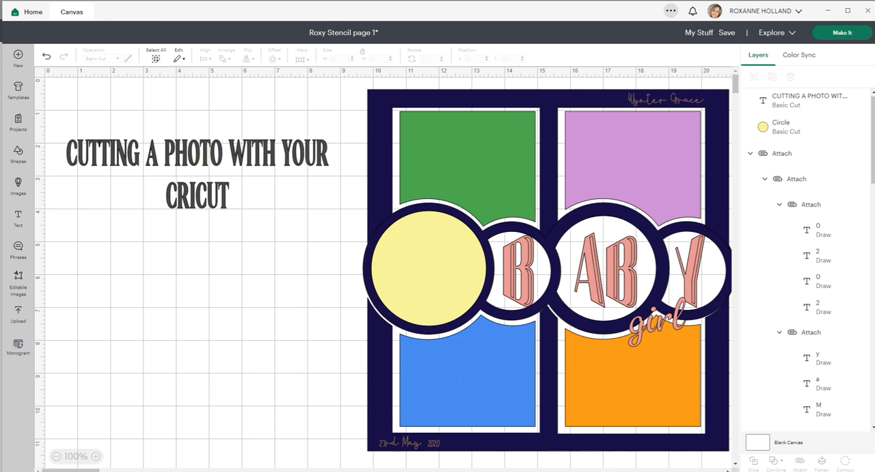
- Paste the attached brown square into the blank project's window and move it to about X 3.47, Y 2.38
left_click(697, 468)
left_click(723, 458)
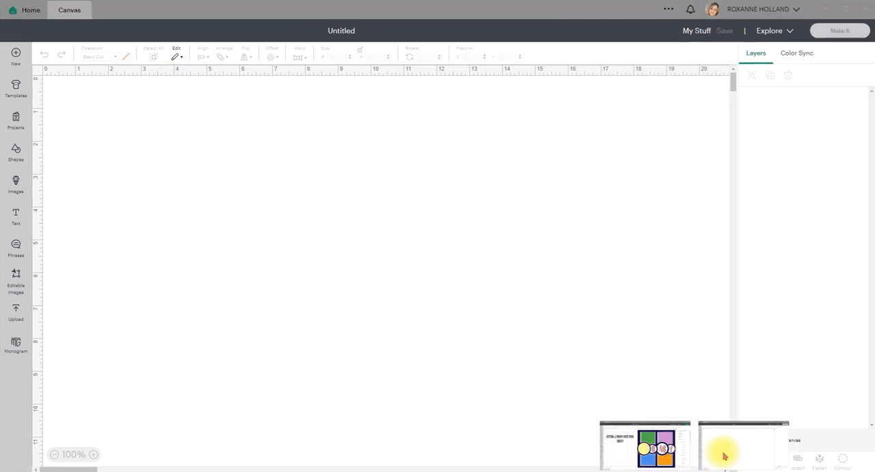
right_click(233, 220)
left_click(246, 216)
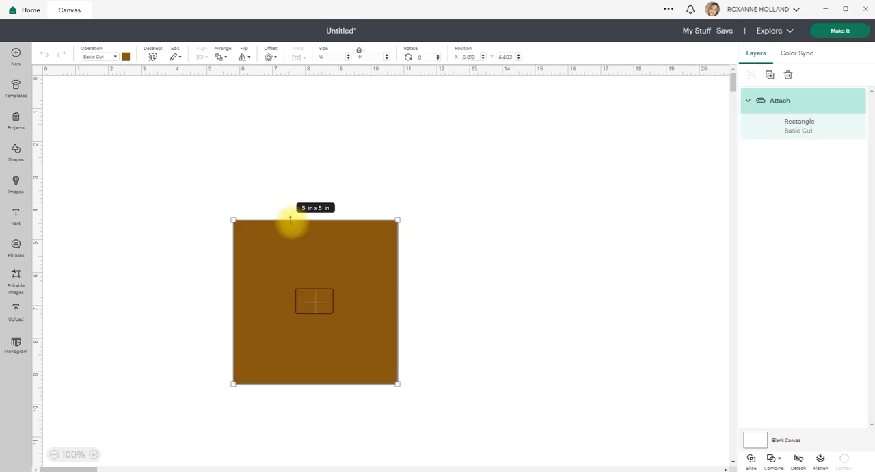
left_click_drag(308, 264, 224, 189)
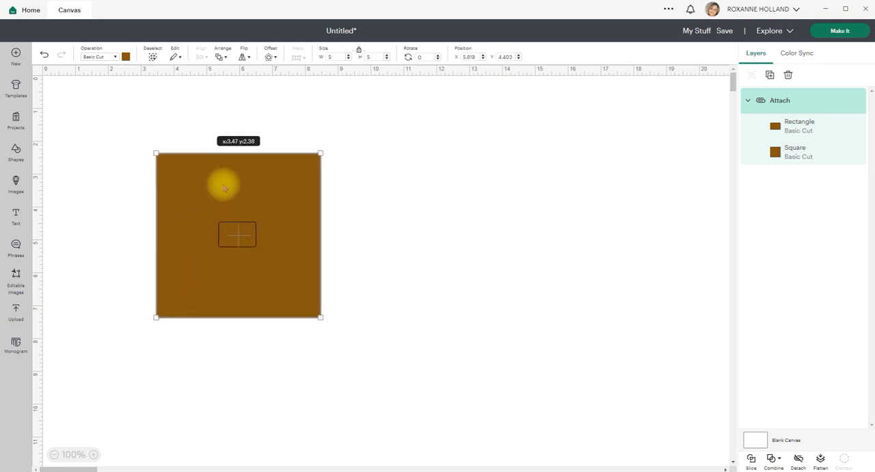
left_click_drag(225, 189, 225, 189)
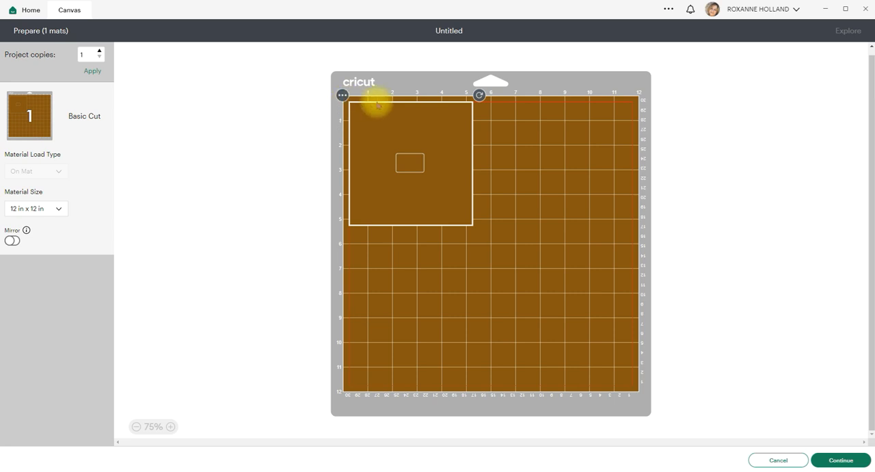
- Try placing the attached square in the mat preview's upper-right and upper-left corners, and return to the canvas
left_click(295, 121)
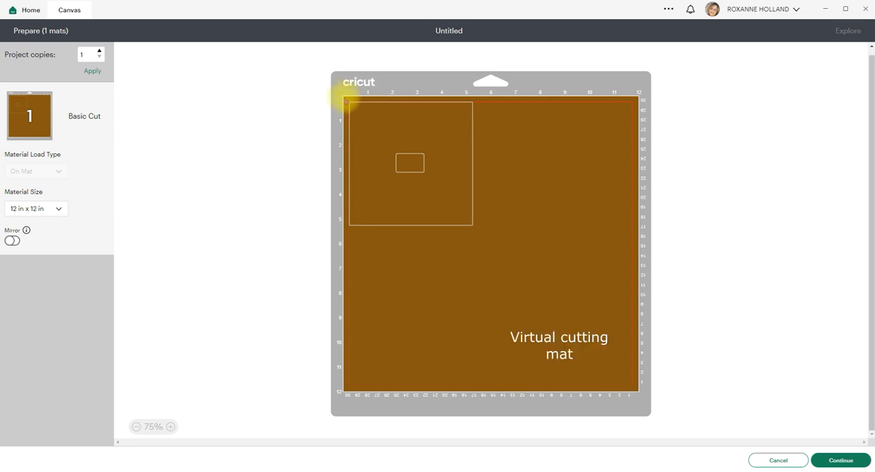
left_click(350, 102)
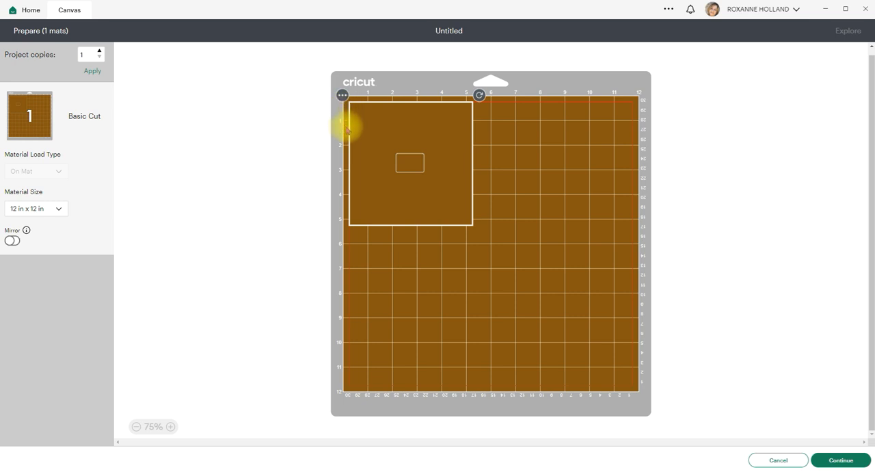
left_click_drag(358, 134, 666, 107)
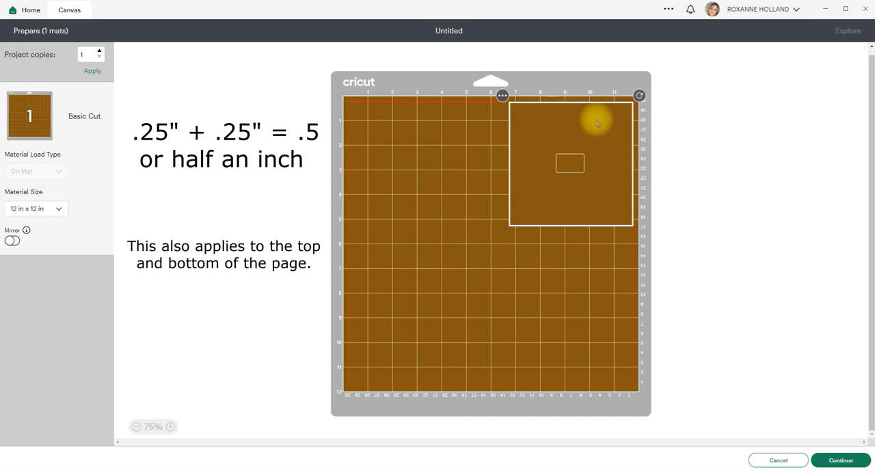
left_click_drag(578, 119, 386, 118)
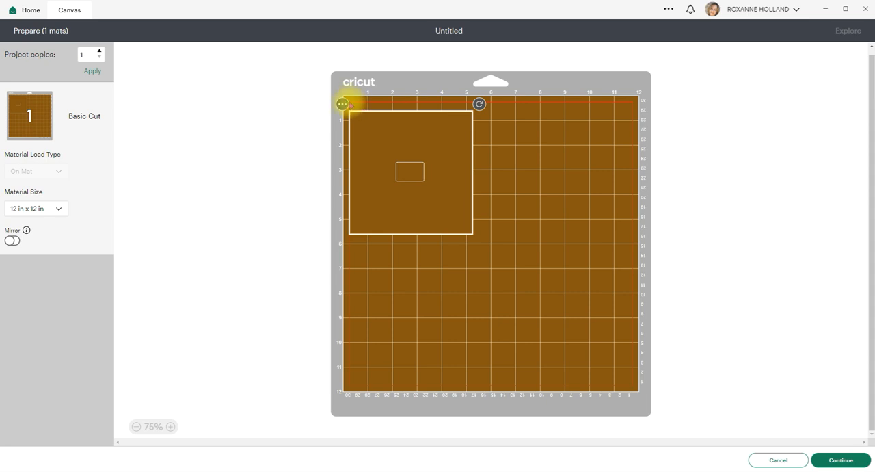
left_click_drag(363, 122, 358, 111)
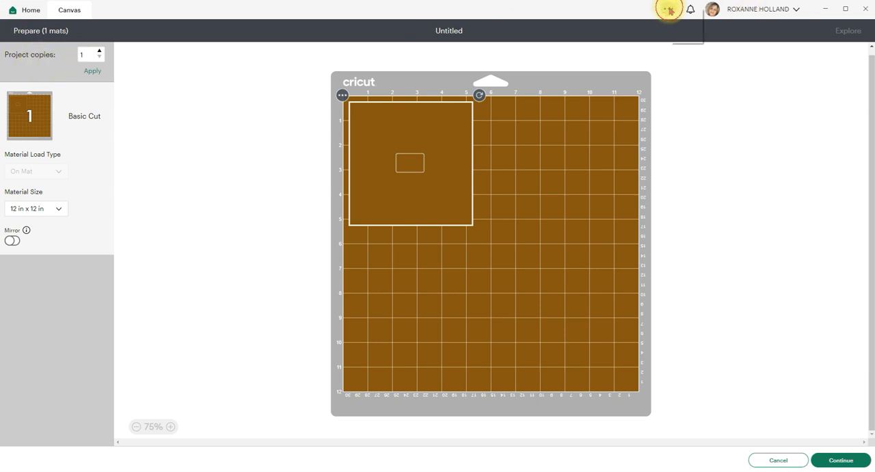
left_click(668, 9)
mouse_move(680, 28)
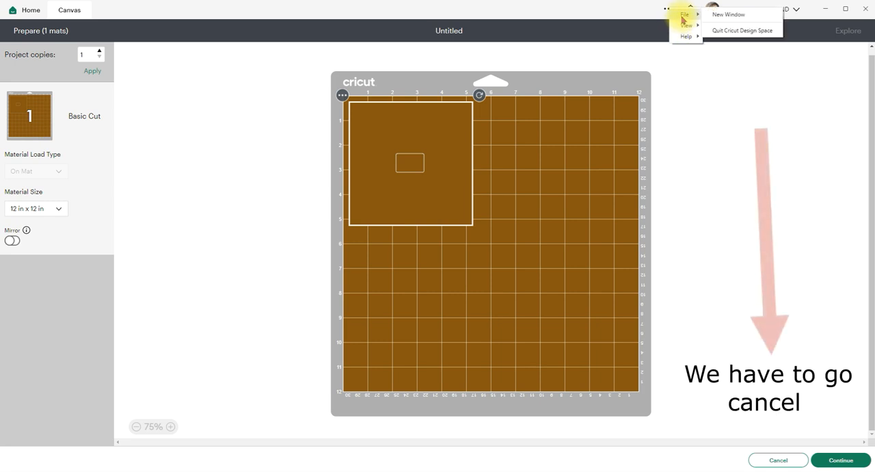
left_click(778, 461)
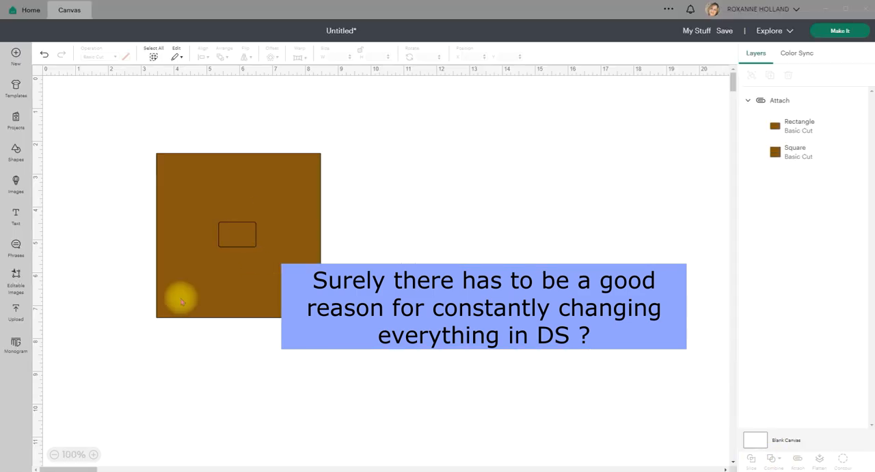
- Move the attached square to about X 3.51, Y 1.89 and turn on the canvas grid
left_click(196, 217)
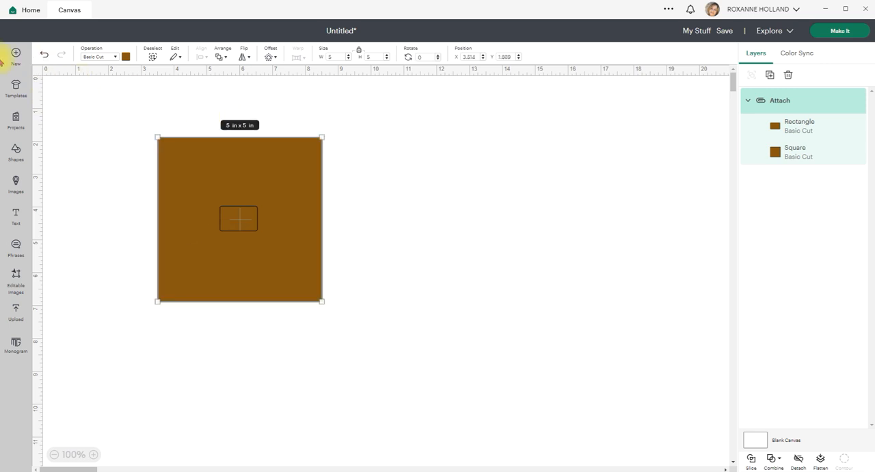
left_click(37, 71)
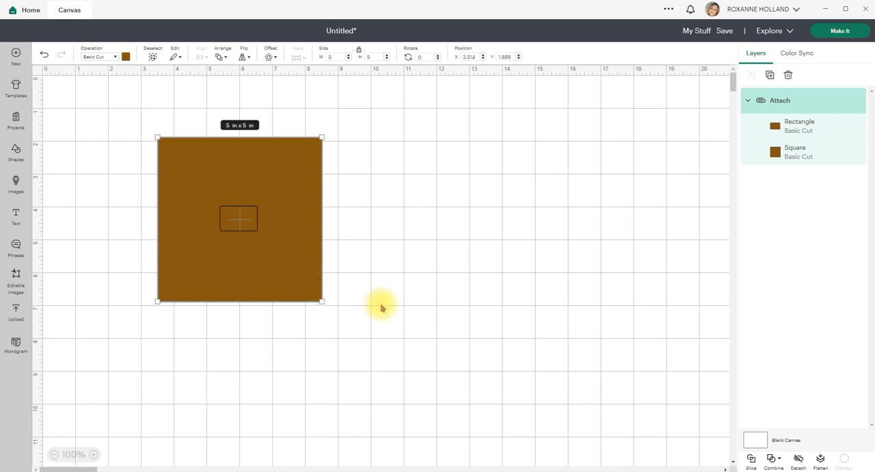
left_click(326, 277)
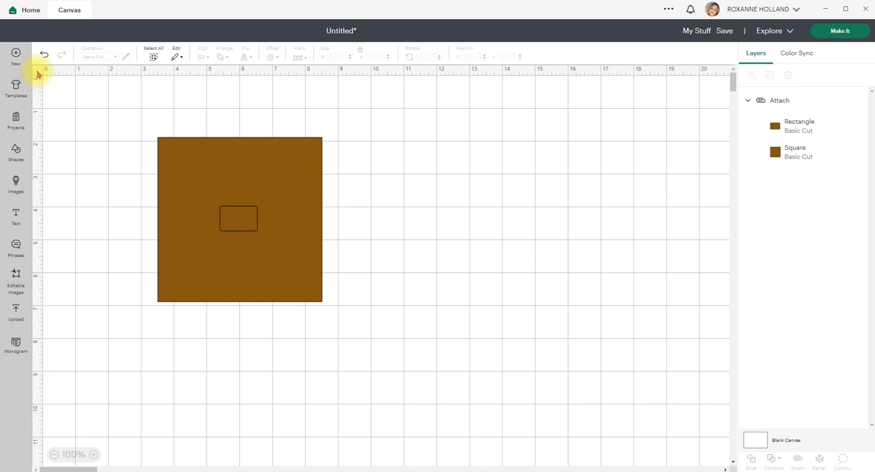
- Add a basic circle shape to the canvas and shrink it to 0.1 x 0.1 in
left_click(16, 162)
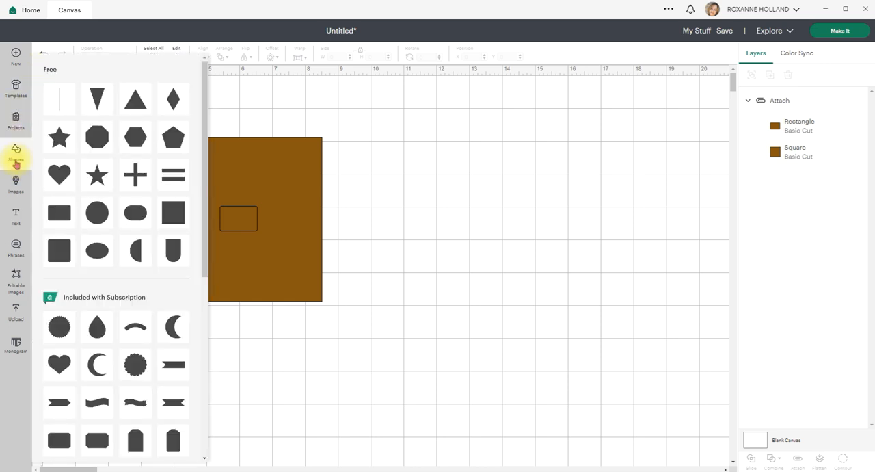
left_click(97, 211)
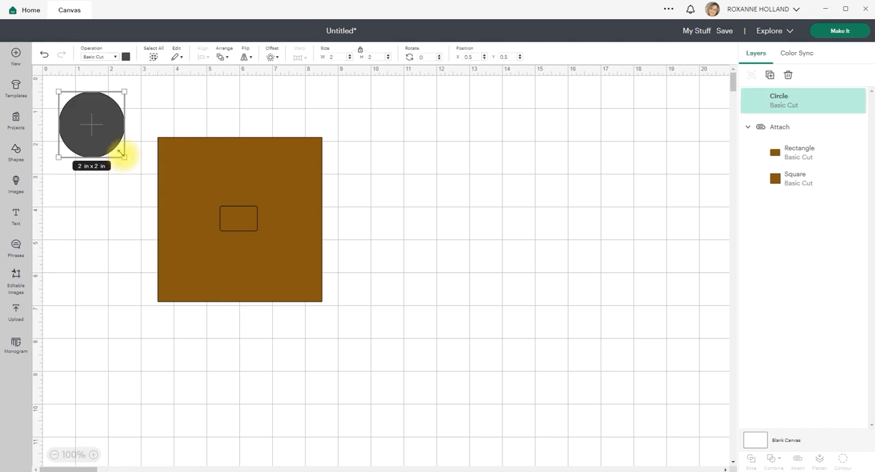
left_click_drag(121, 155, 60, 91)
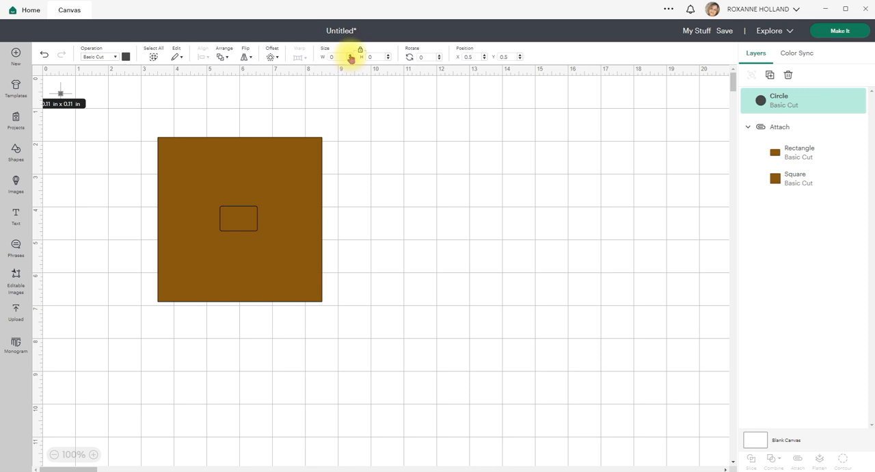
left_click(350, 55)
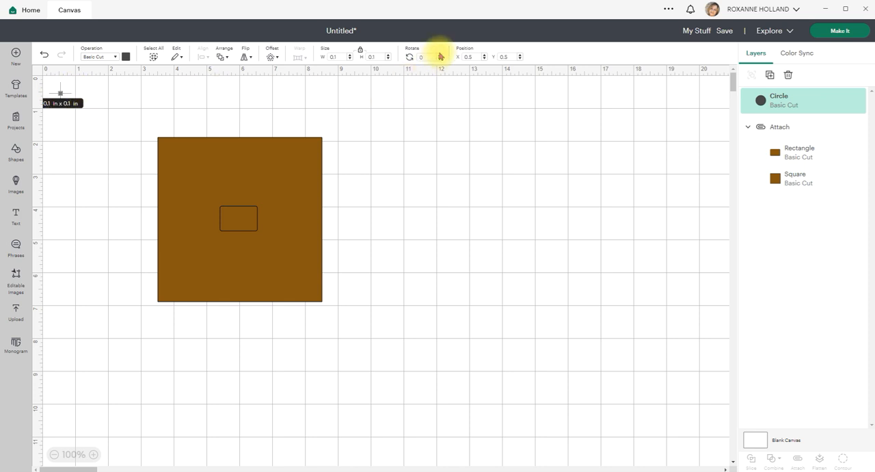
- Position the tiny circle at X .25, Y .25 near the canvas origin
left_click(477, 55)
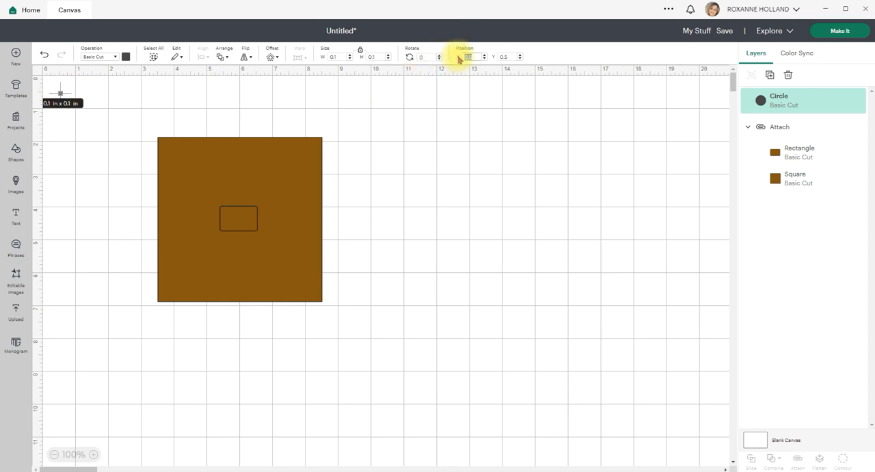
type(".25")
key("Return")
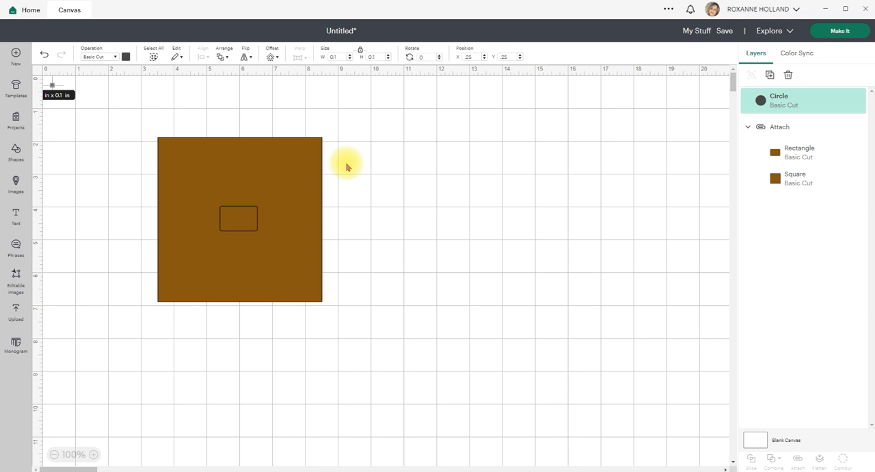
- Unlock the proportions of the attached brown shapes and resize them to 4 in wide by 6 in high
left_click(299, 180)
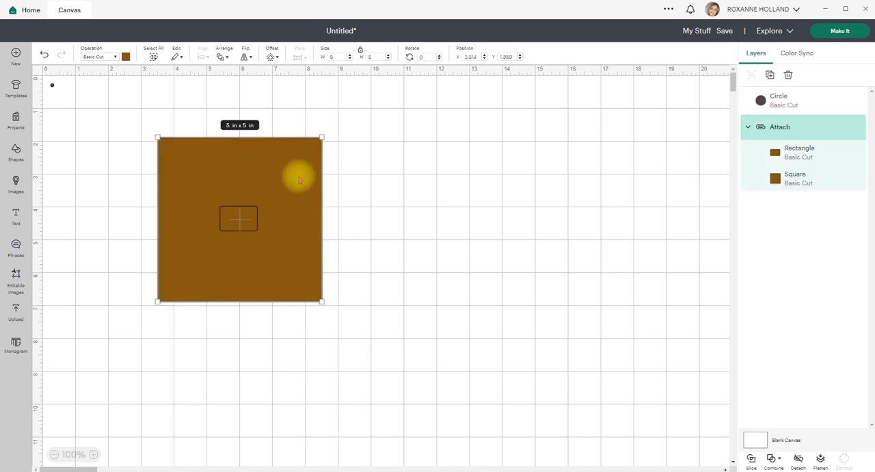
left_click(342, 55)
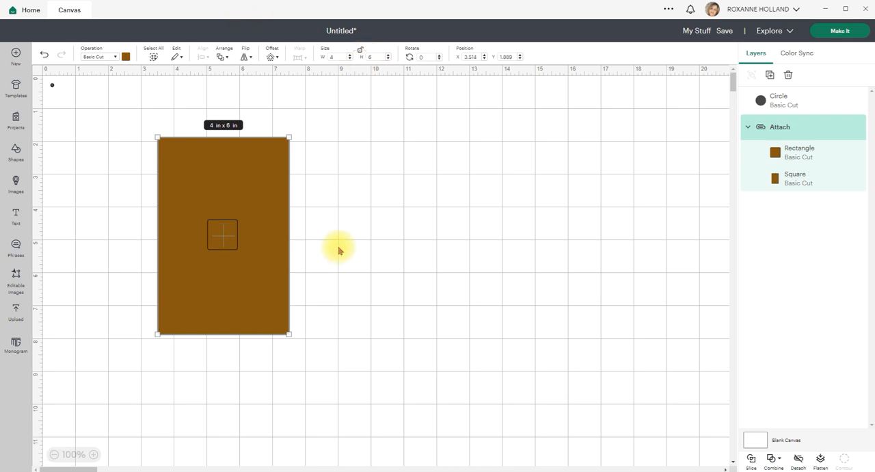
left_click(335, 246)
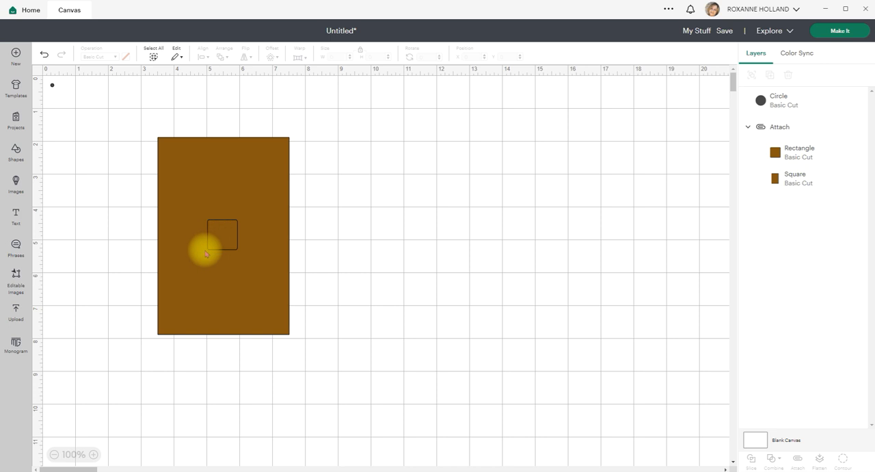
- Position the 4 x 6 in attached shapes at X 2, Y 2 on the canvas grid
left_click(220, 232)
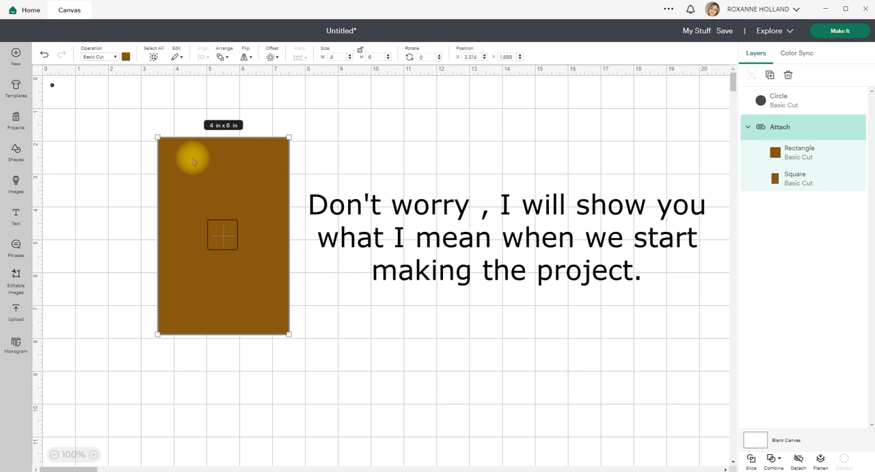
left_click_drag(192, 157, 143, 162)
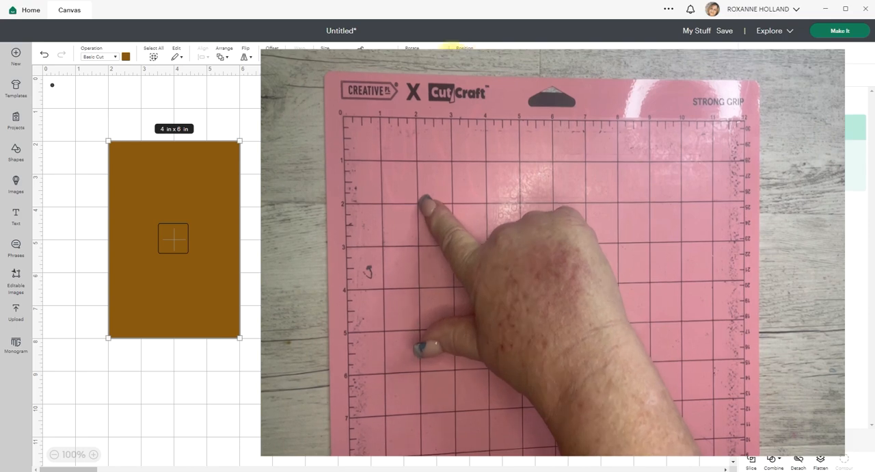
key("Return")
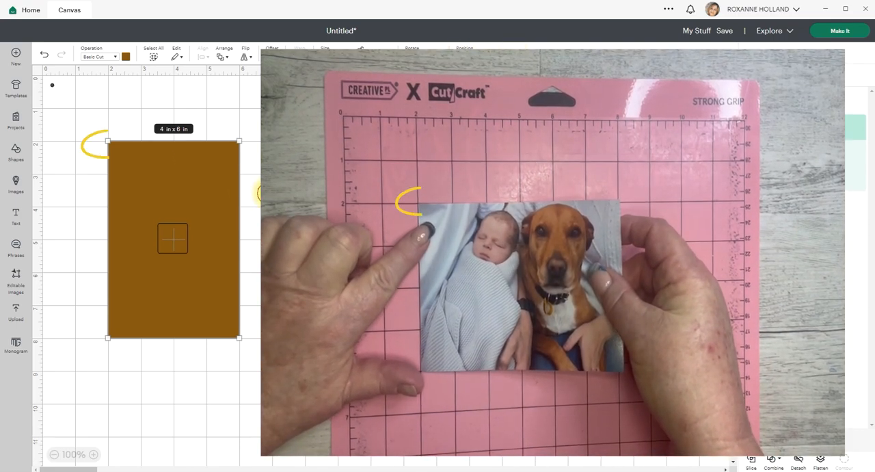
left_click(269, 192)
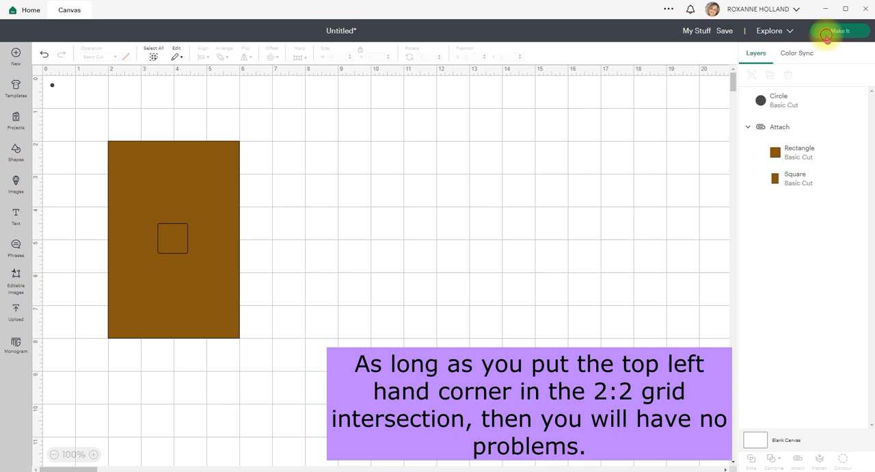
- Preview the separate mats for the circle and the attached shapes, and return to the canvas with its grid shown
left_click(819, 31)
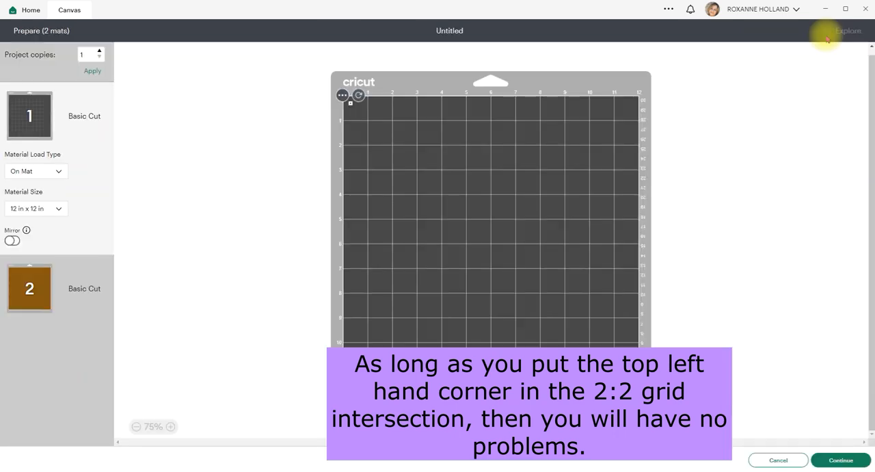
left_click_drag(349, 102, 348, 102)
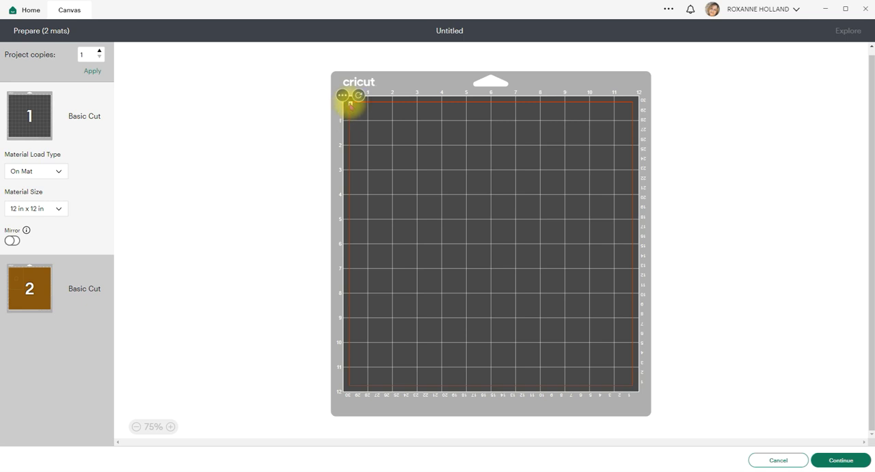
left_click(34, 292)
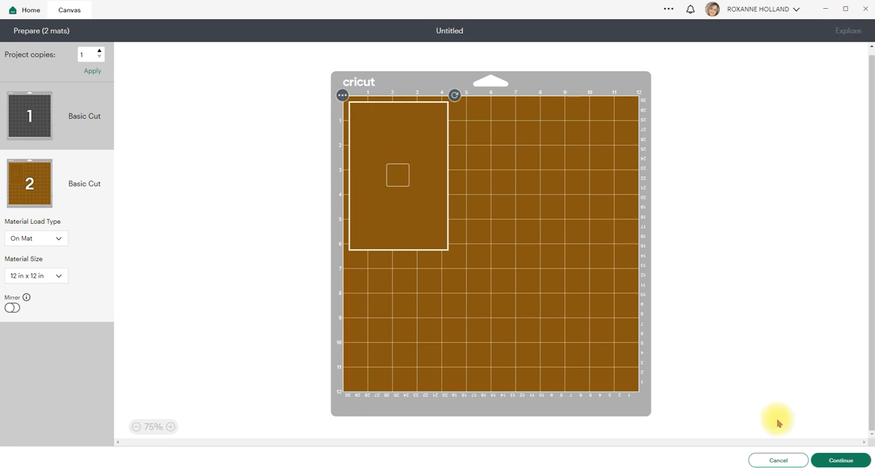
left_click(777, 460)
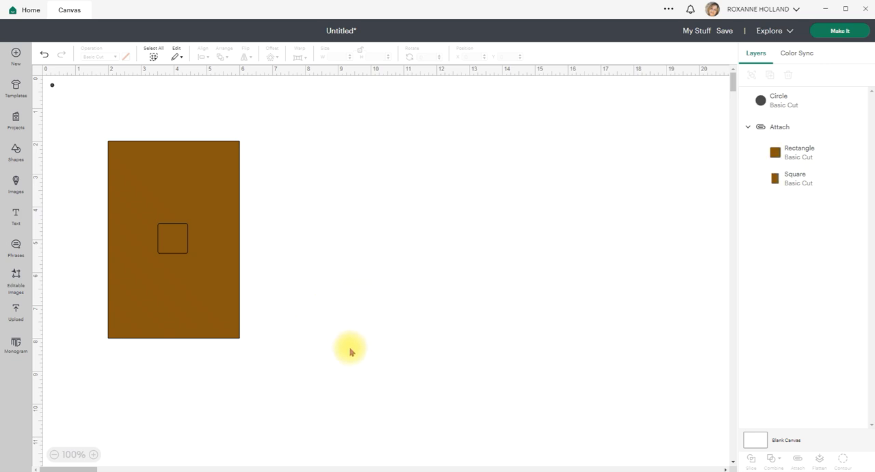
left_click(38, 75)
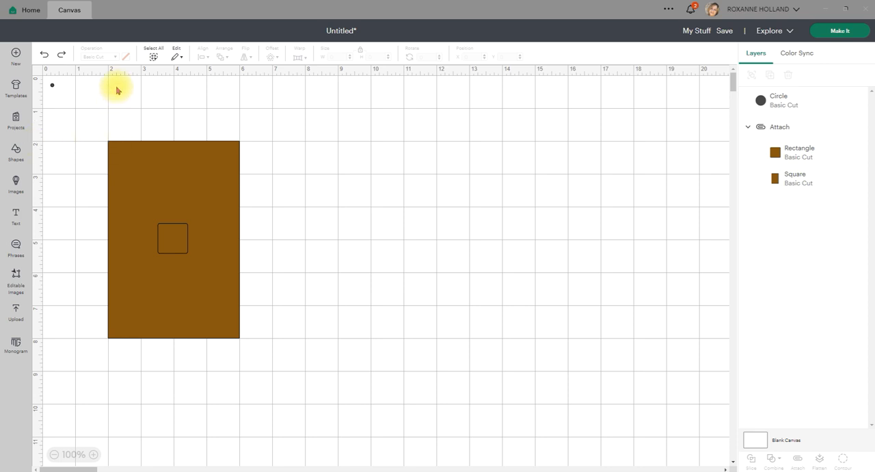
- Examine the attached group by selecting it as a whole and its Square and Rectangle layers individually
left_click(151, 148)
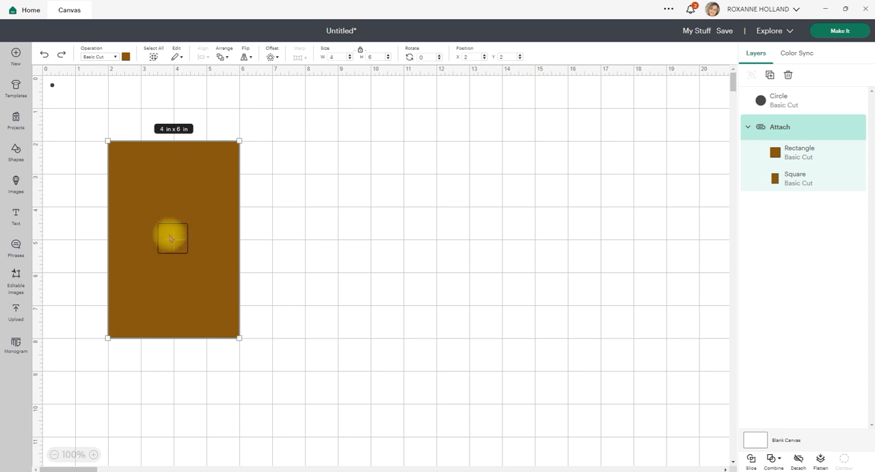
left_click(785, 178)
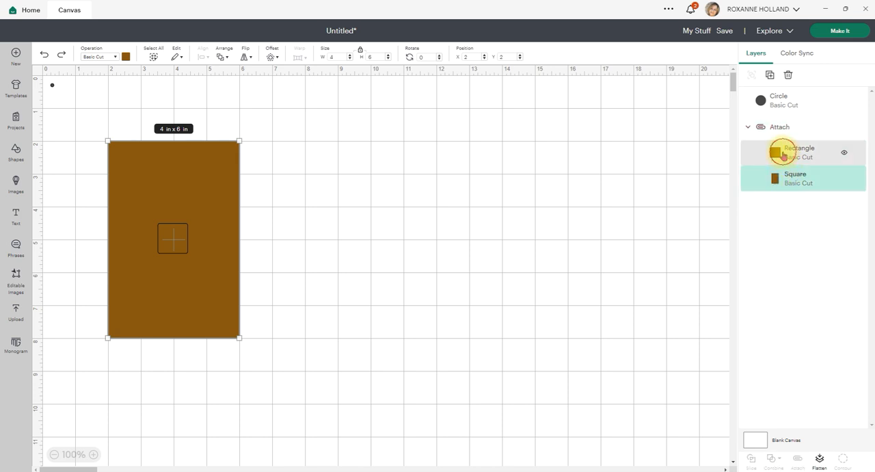
left_click(783, 151)
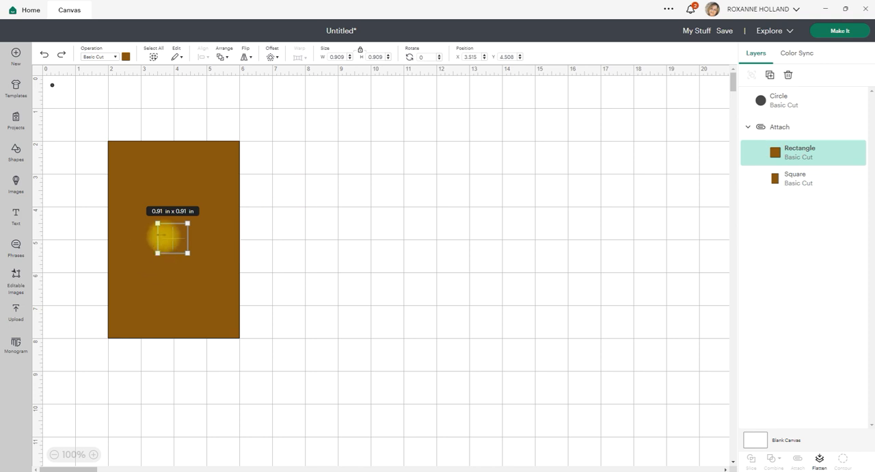
left_click(288, 267)
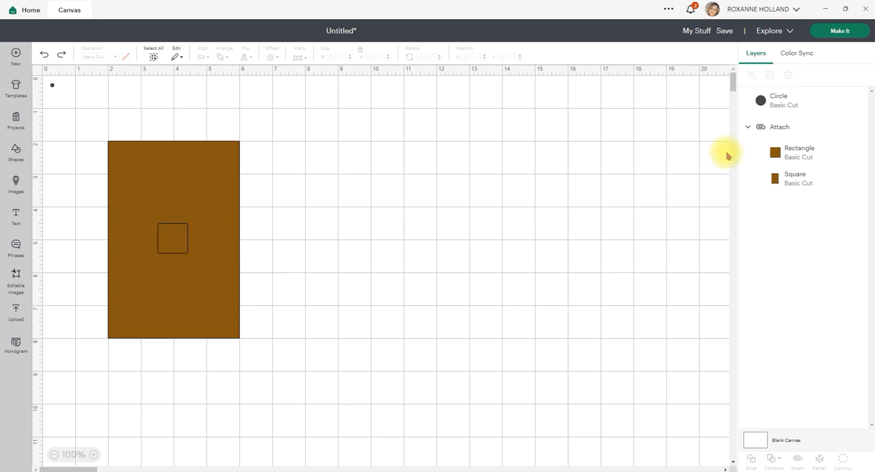
- Check the Rectangle layer by hiding and showing it, and hide the Square layer of the attached group
left_click(844, 153)
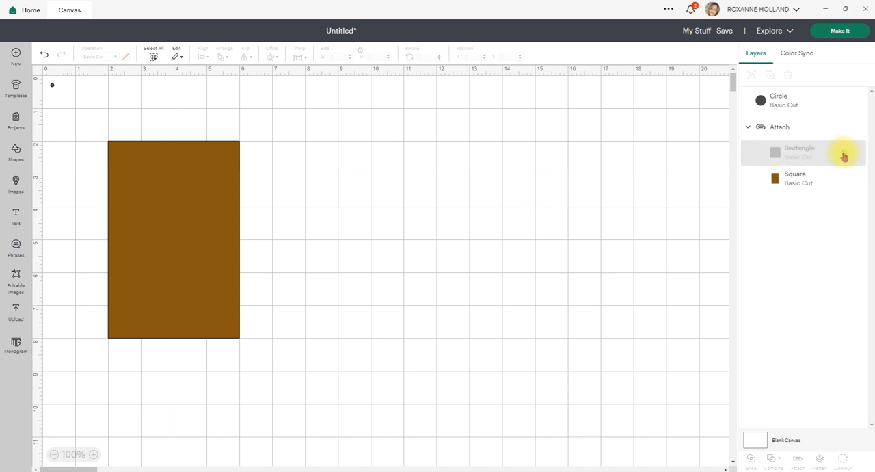
left_click(845, 154)
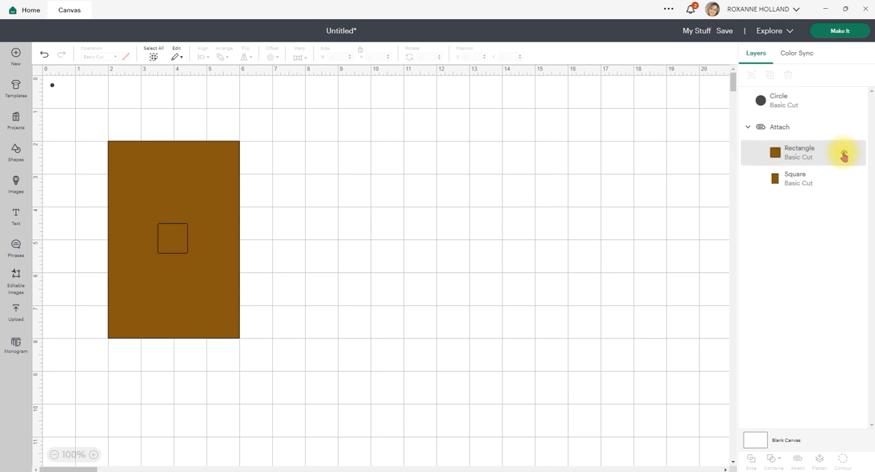
left_click(843, 180)
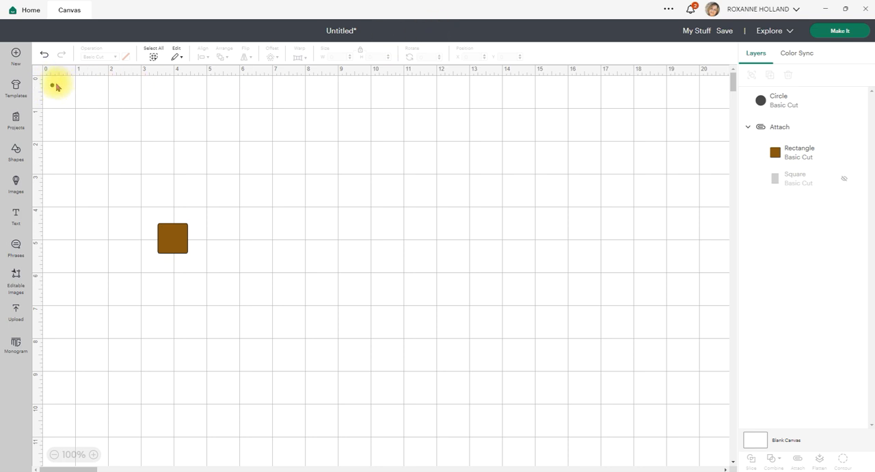
- Select everything on the canvas and attach the small corner circle to the existing attached group
left_click(771, 104)
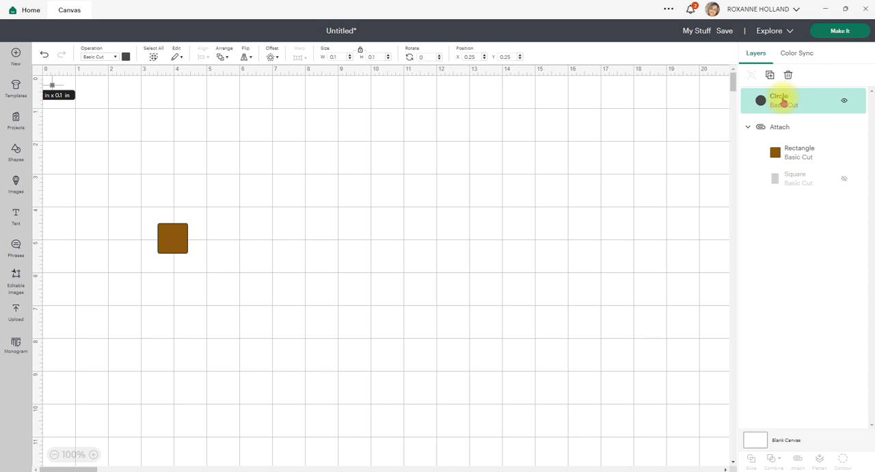
left_click(782, 154, "shift")
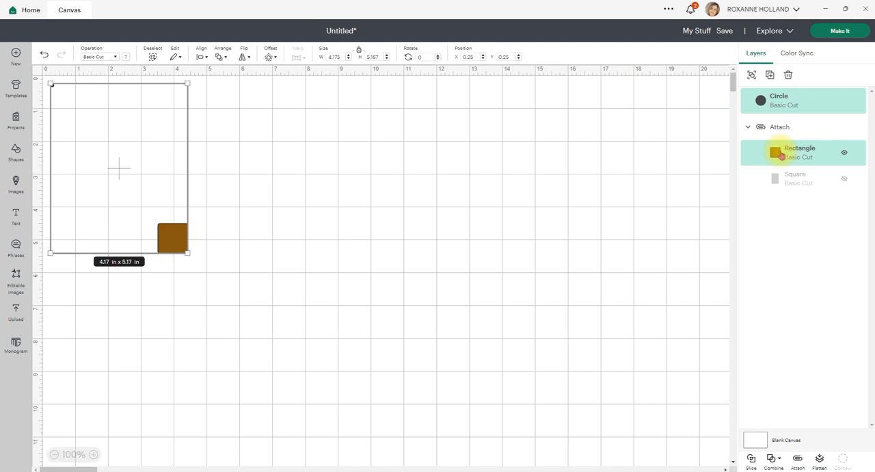
left_click(270, 187)
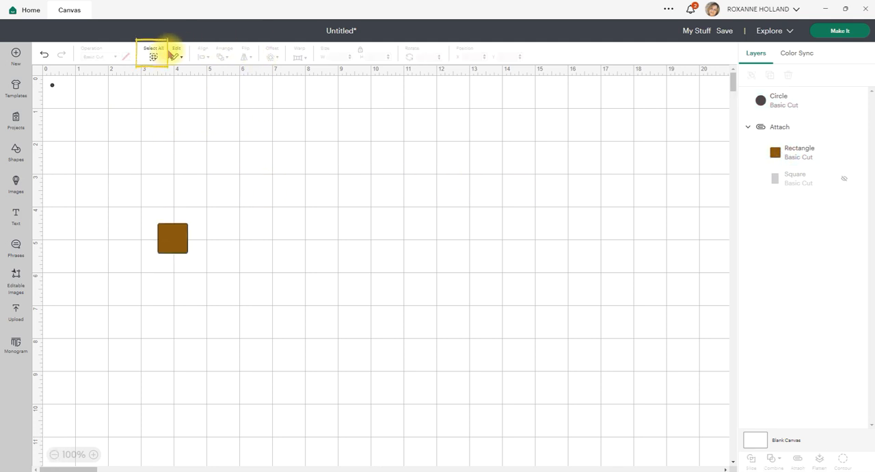
left_click(152, 55)
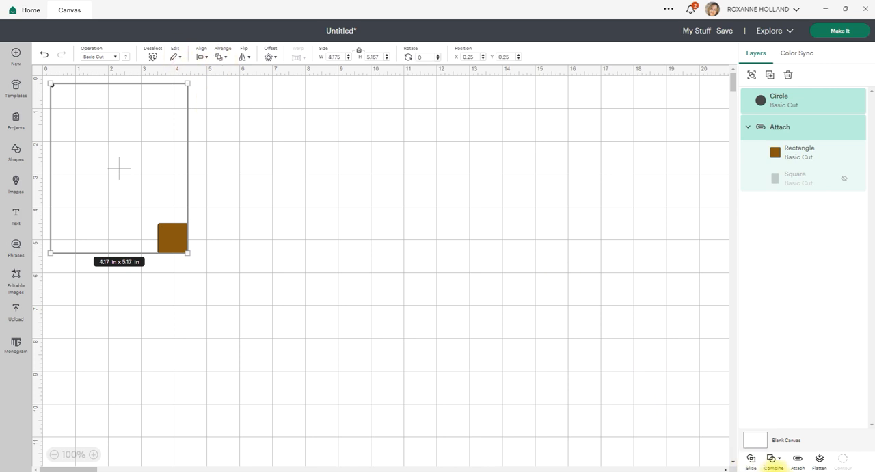
left_click(801, 466)
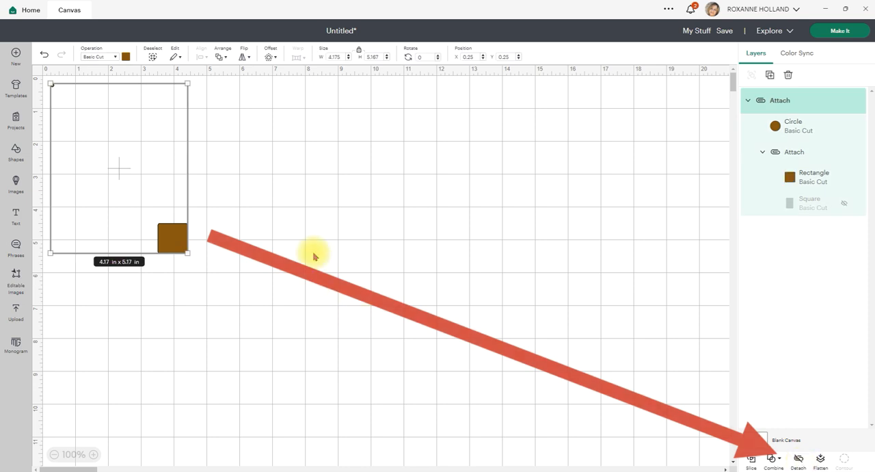
- Check that the corner circle and the shapes select as one attached object, and open the mat preview
left_click(290, 267)
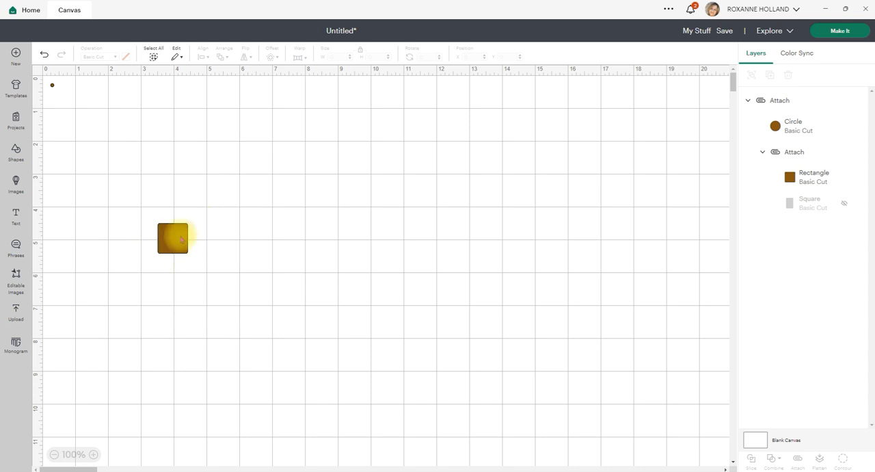
left_click(181, 238)
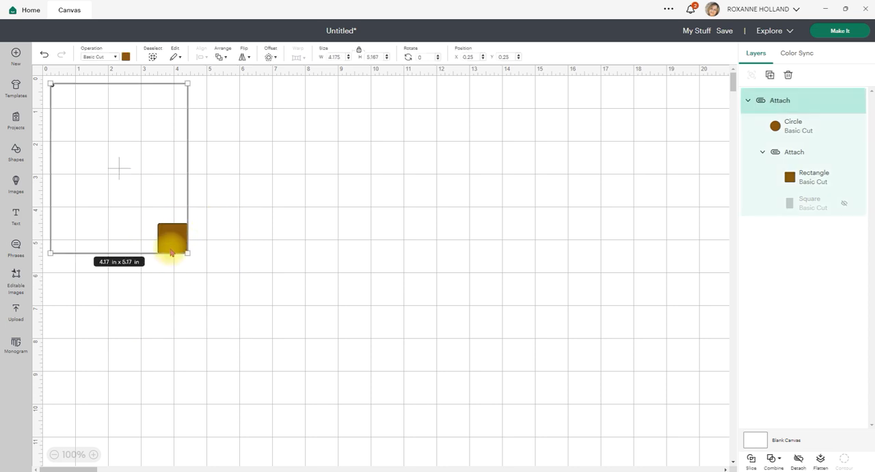
left_click(225, 234)
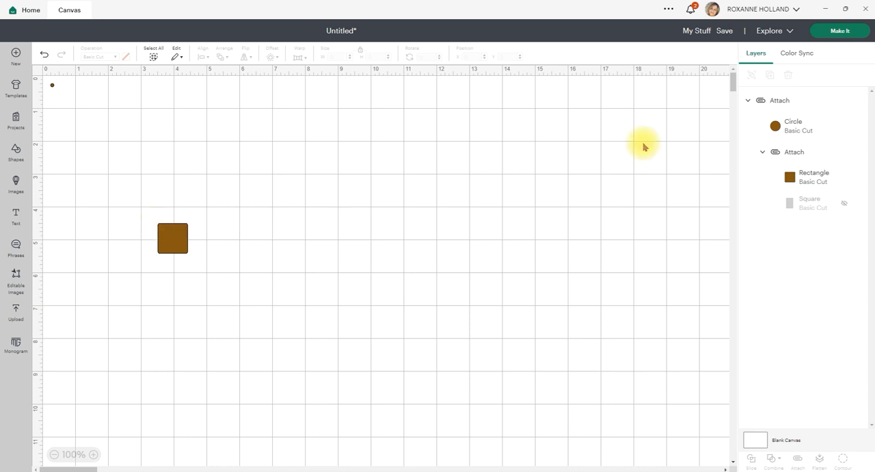
left_click(840, 31)
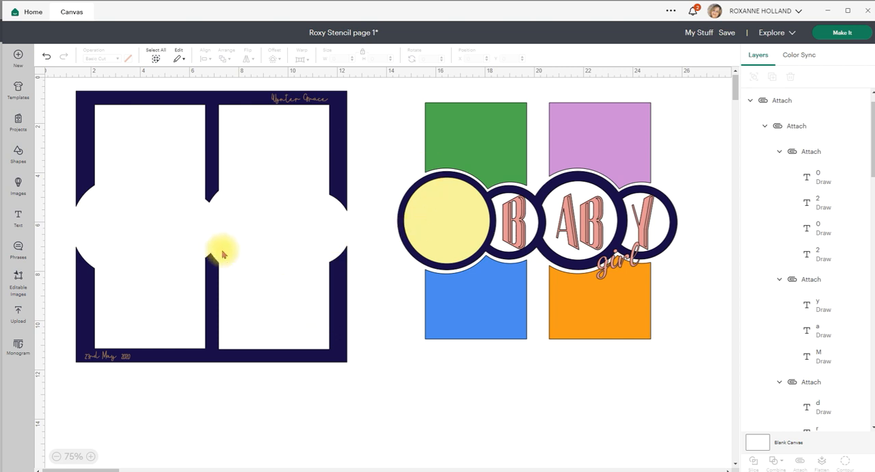
- Move the navy circle frame onto the four-window page frame, select both frames and unite them
left_click_drag(537, 198, 209, 208)
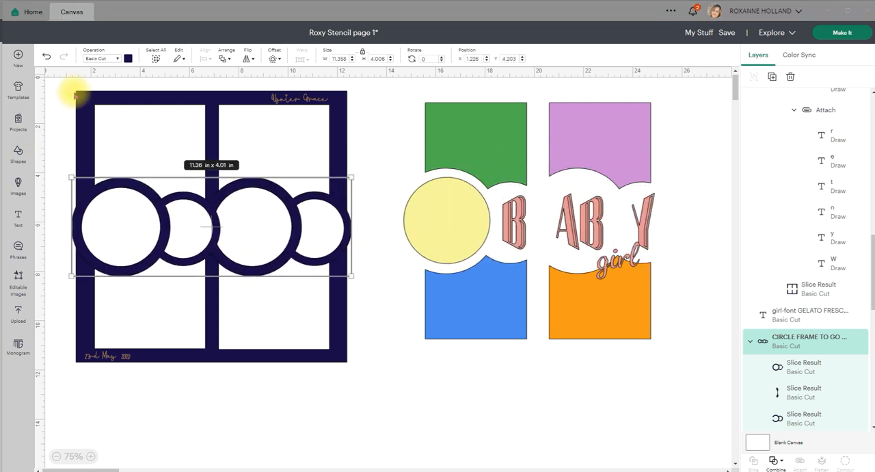
left_click_drag(377, 390, 66, 89)
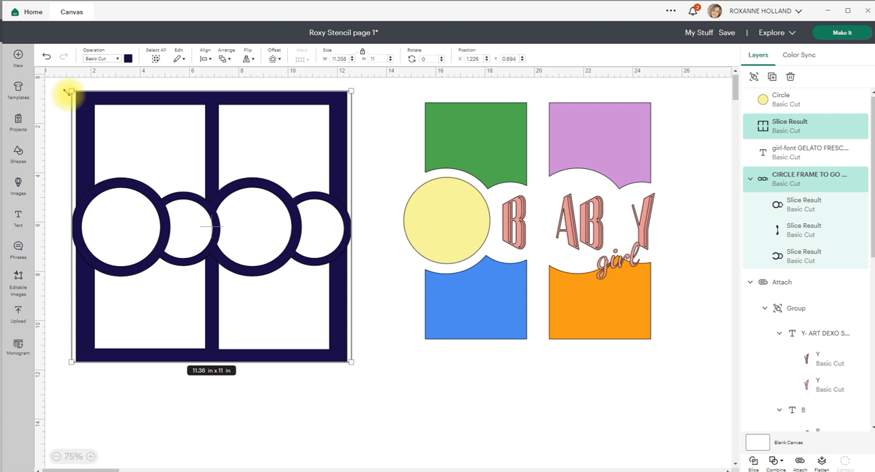
key("ctrl+z")
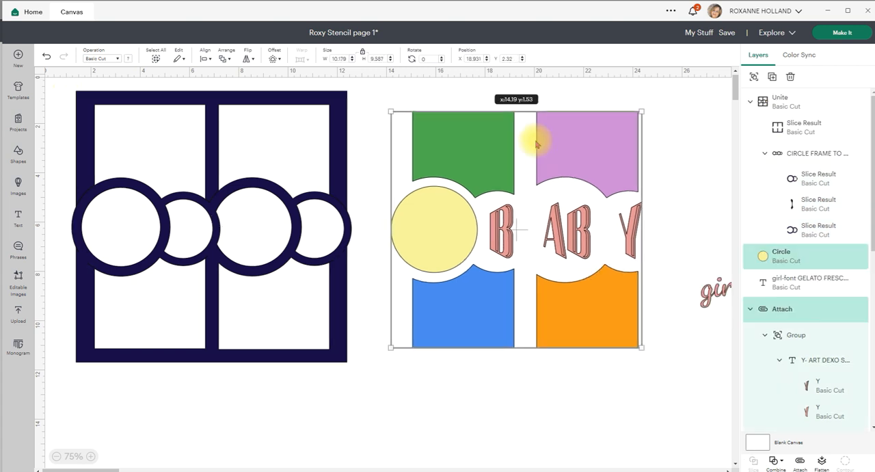
- Hide the united frame, the attached BABY lettering and the "girl" text
left_click(224, 199)
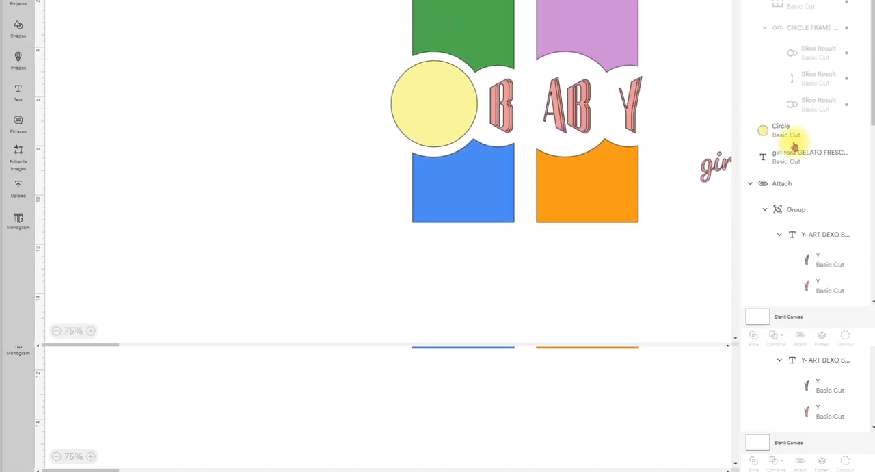
left_click(254, 171)
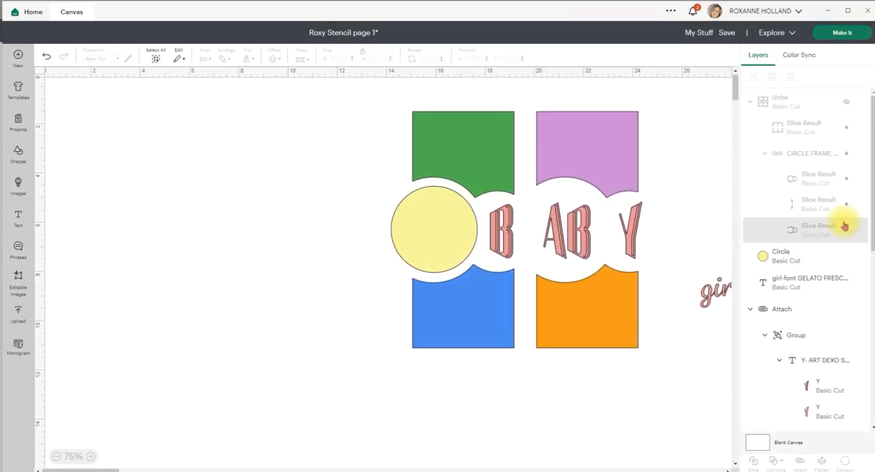
scroll(830, 209, "down", 1)
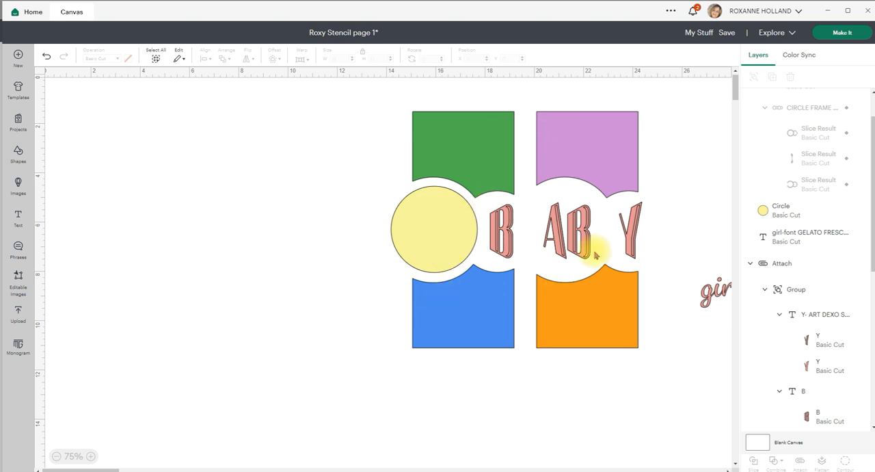
left_click(581, 229)
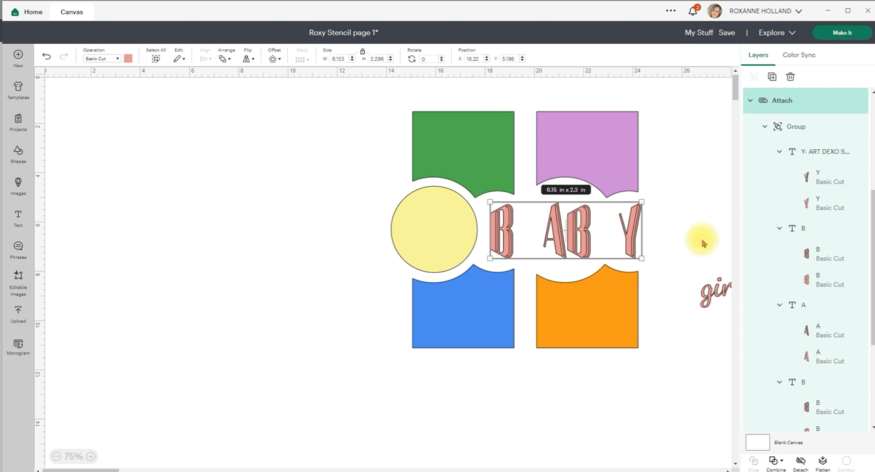
left_click(847, 100)
left_click(704, 293)
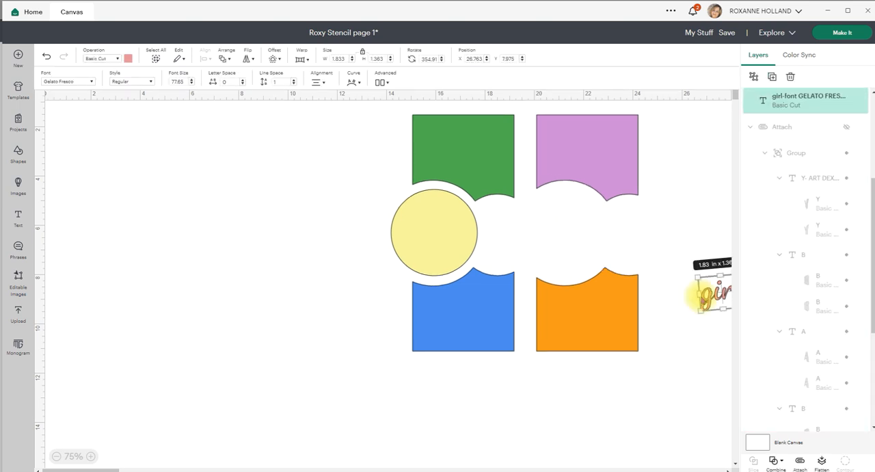
left_click(847, 101)
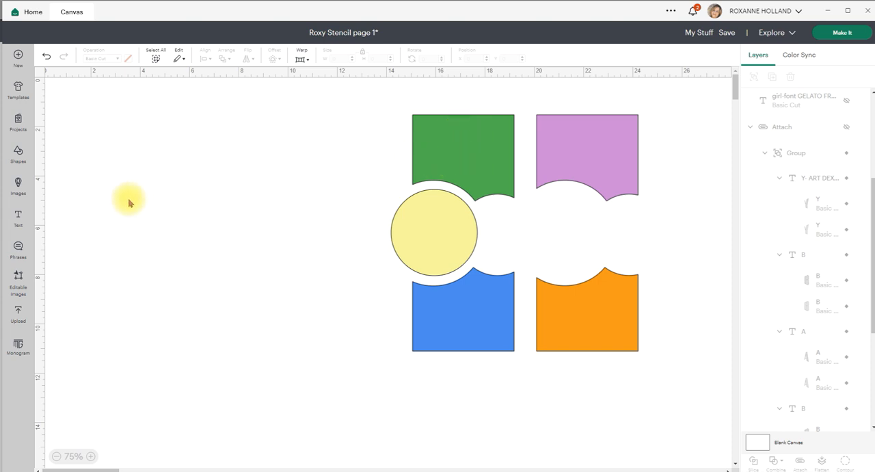
- Insert the recently uploaded landscape photo of the baby and dog and set its width to 6 in
left_click(18, 316)
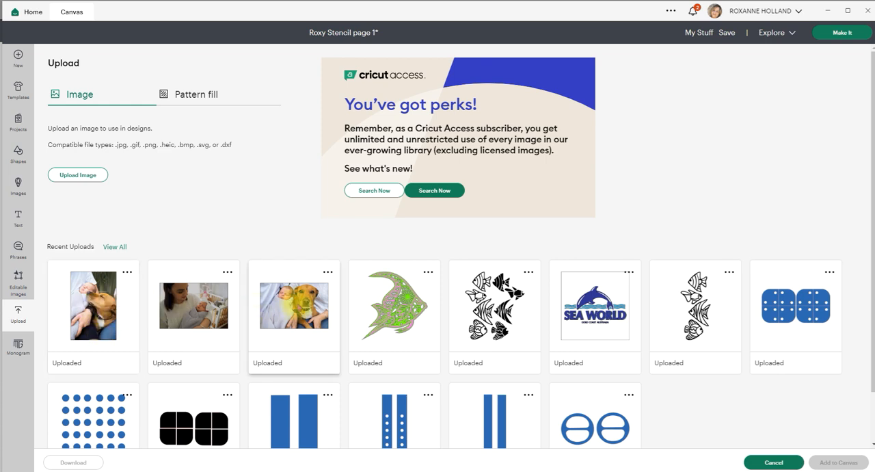
left_click(299, 301)
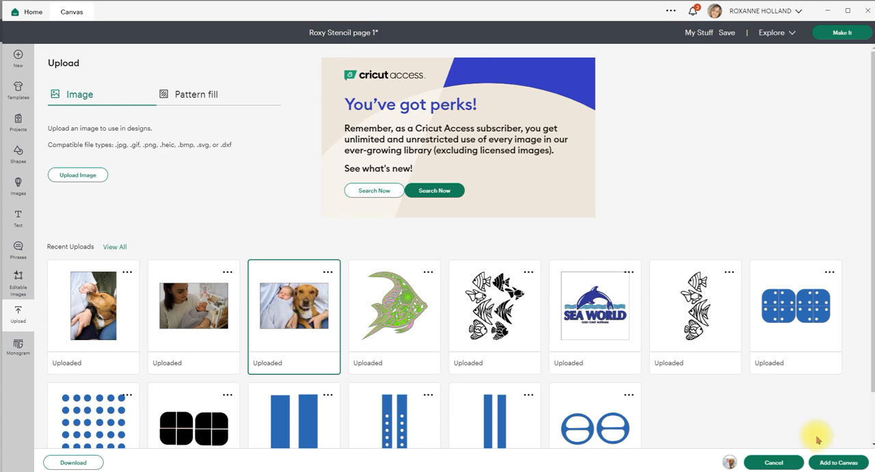
left_click(829, 463)
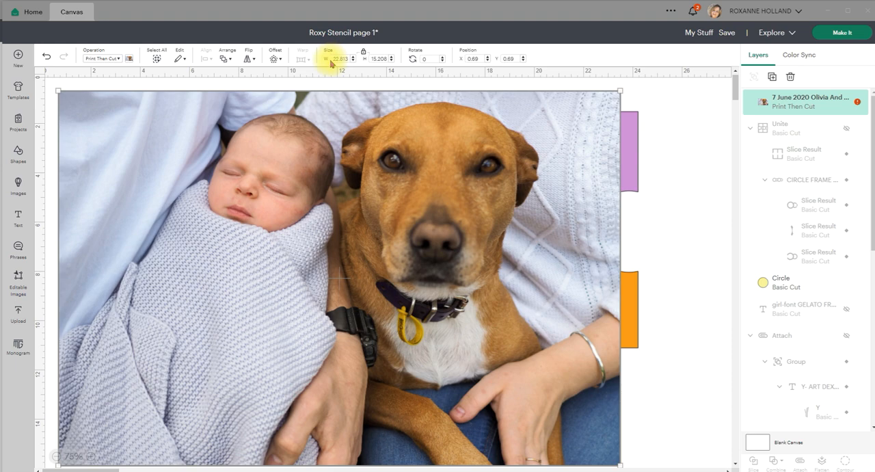
left_click_drag(335, 58, 318, 65)
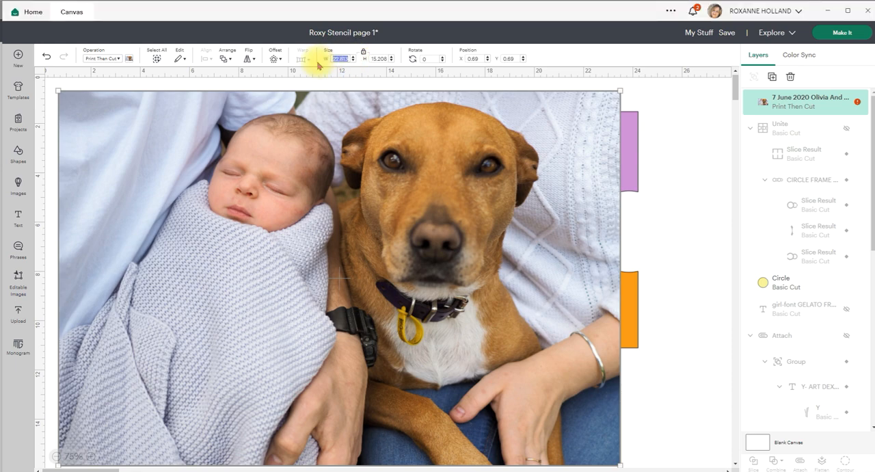
type("6")
key("Return")
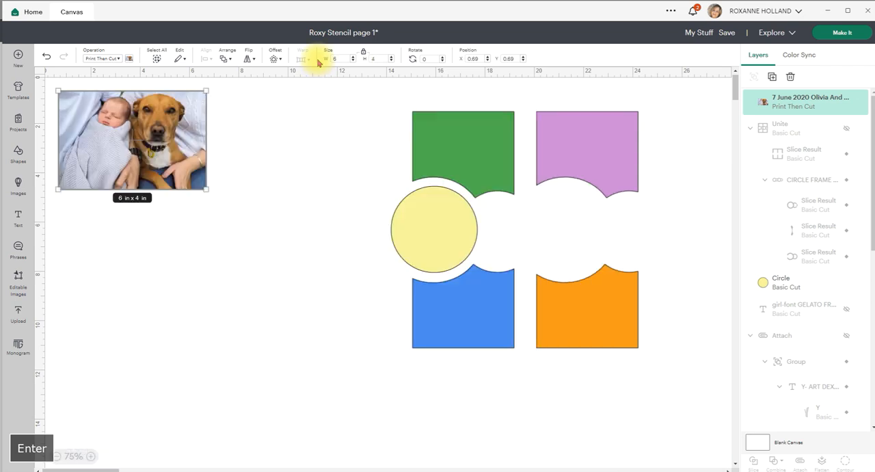
- Move the photo into the empty canvas area beside the template shapes, to about X 4.8, Y 2.3
left_click_drag(137, 137, 255, 175)
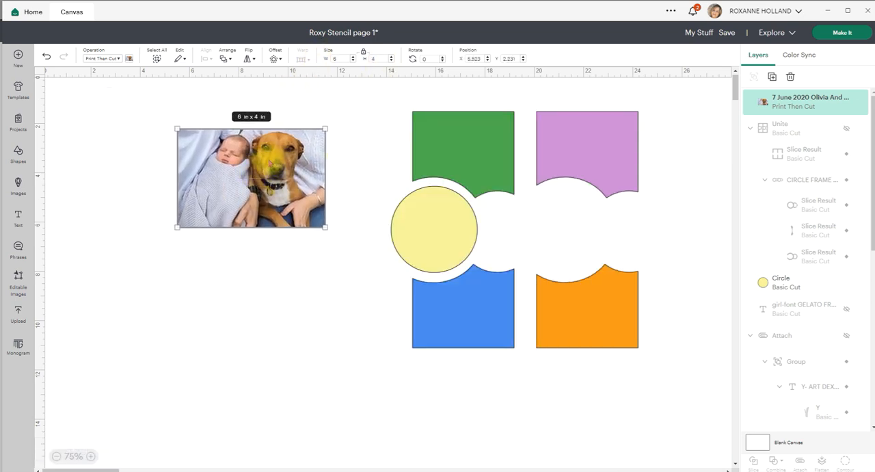
left_click_drag(269, 162, 251, 165)
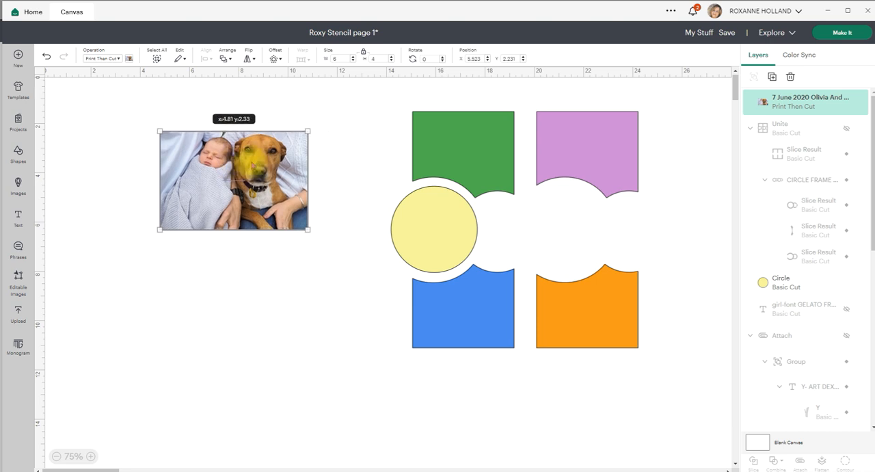
left_click_drag(251, 164, 251, 165)
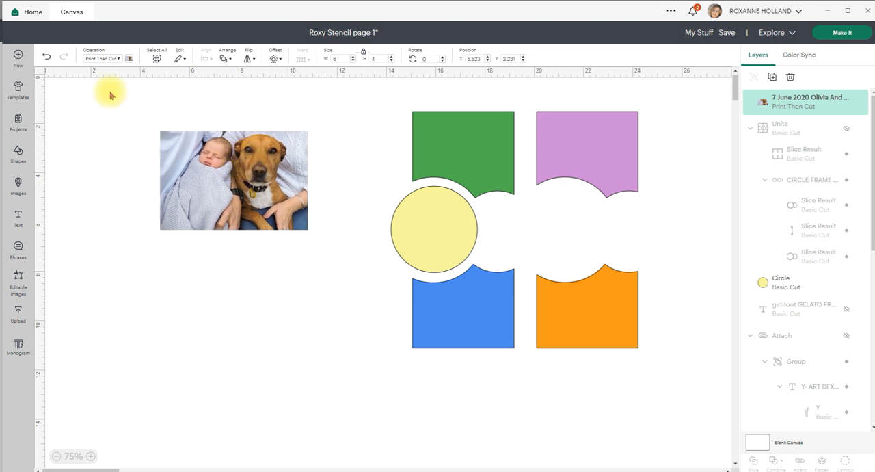
- Show the canvas grid and position the photo at X 2, Y 2
left_click(40, 71)
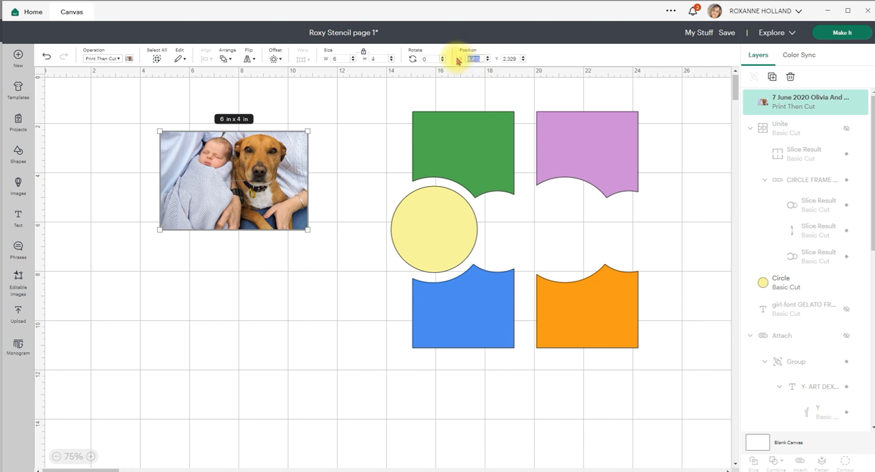
type("2")
key("Return")
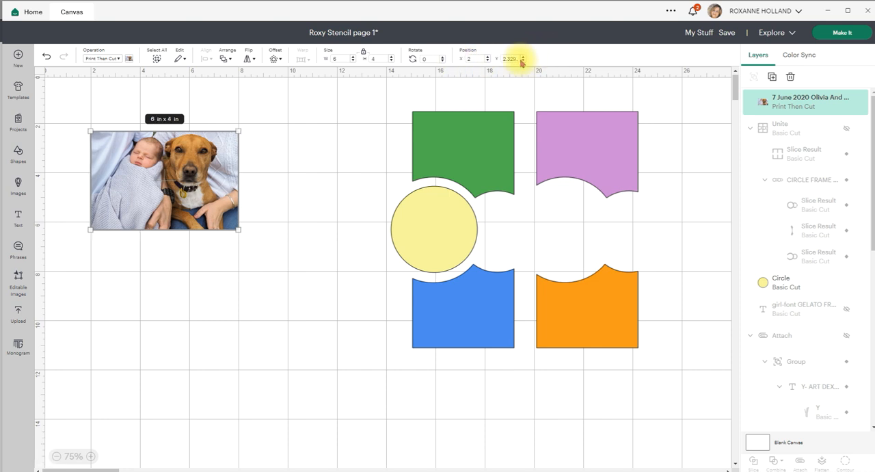
left_click_drag(518, 59, 498, 57)
type("2")
key("Return")
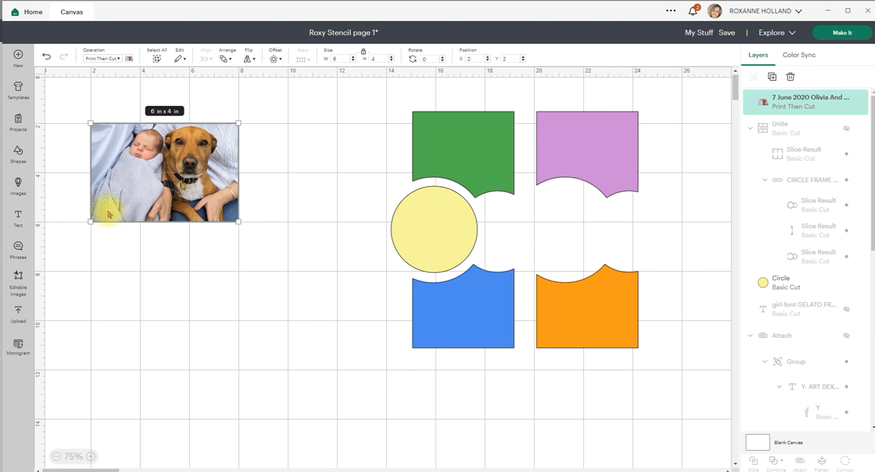
- Add a circle shape near the photo's upper-left corner and size it to 0.1 in
left_click(20, 156)
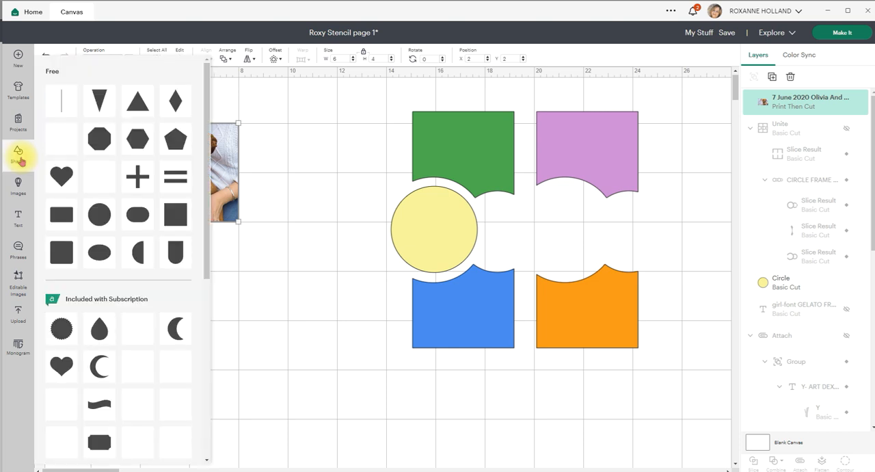
left_click(98, 215)
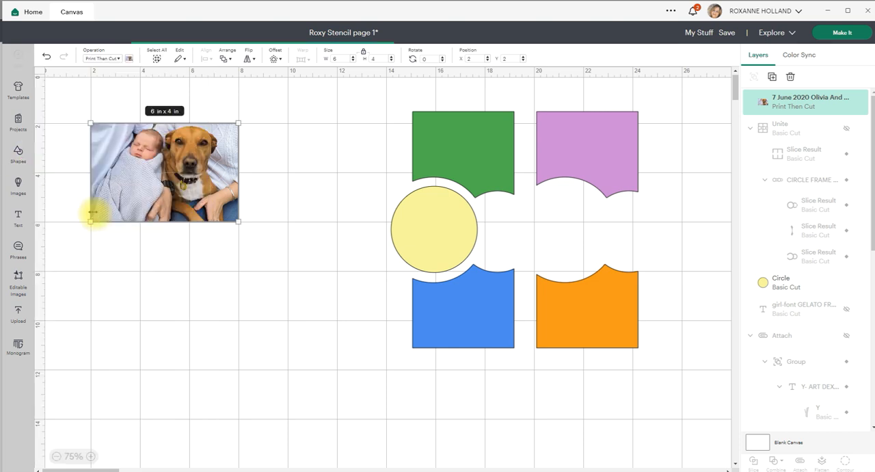
left_click_drag(124, 156, 74, 107)
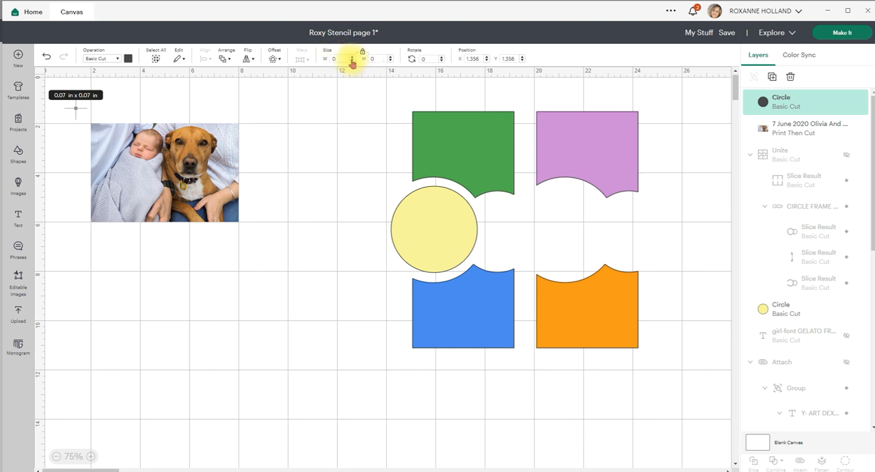
type(".1")
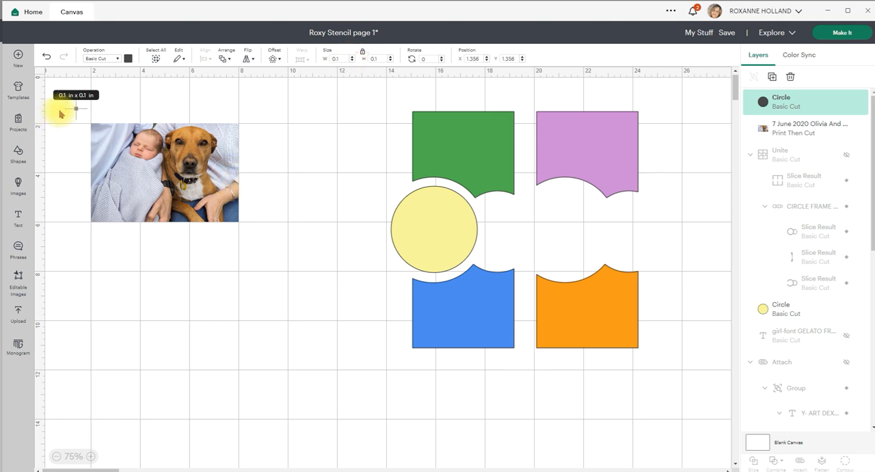
- Position the 0.1 in circle at X .25, Y .25 in the canvas corner and deselect it
left_click_drag(481, 57, 442, 63)
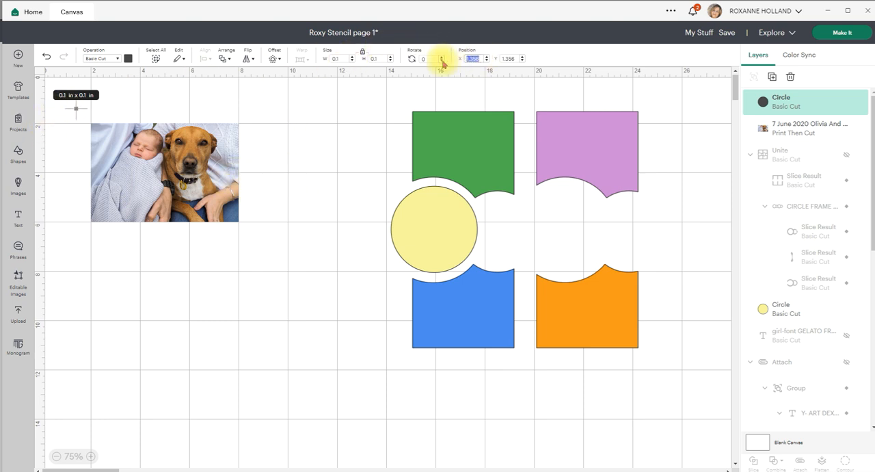
type(".25")
key("Return")
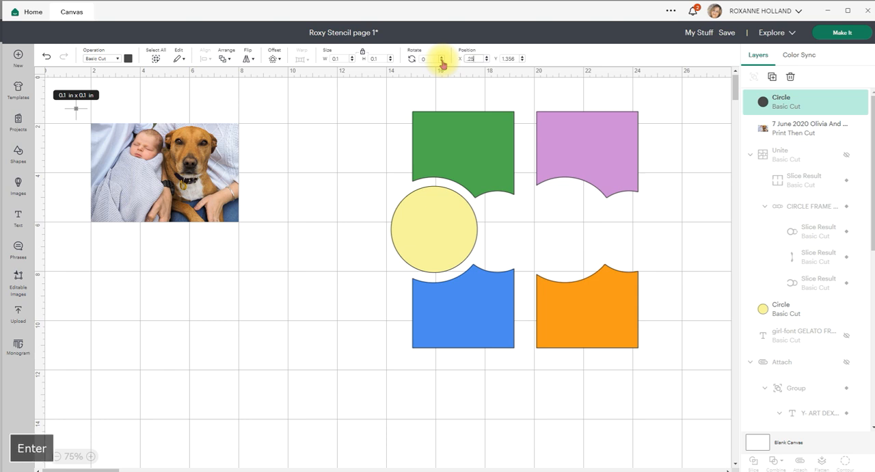
left_click_drag(514, 59, 488, 58)
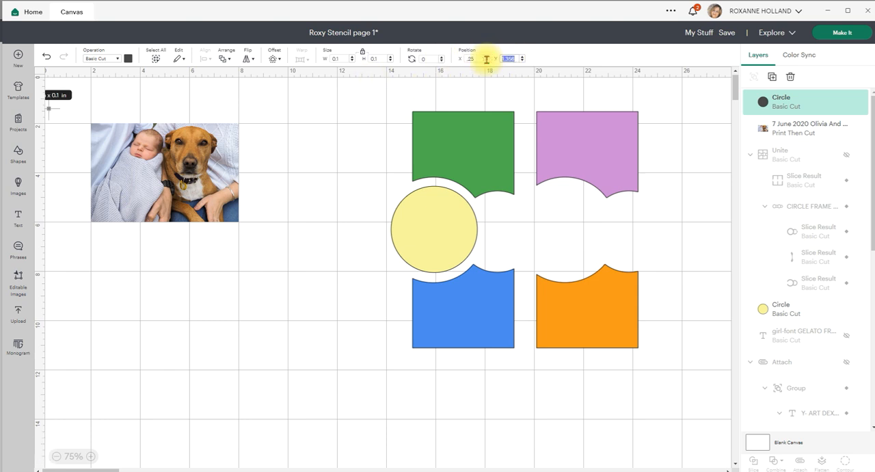
type(".25")
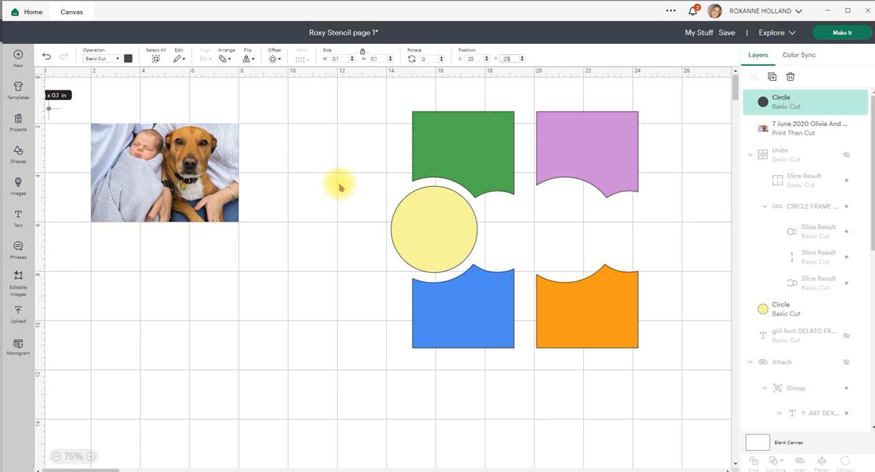
key("Return")
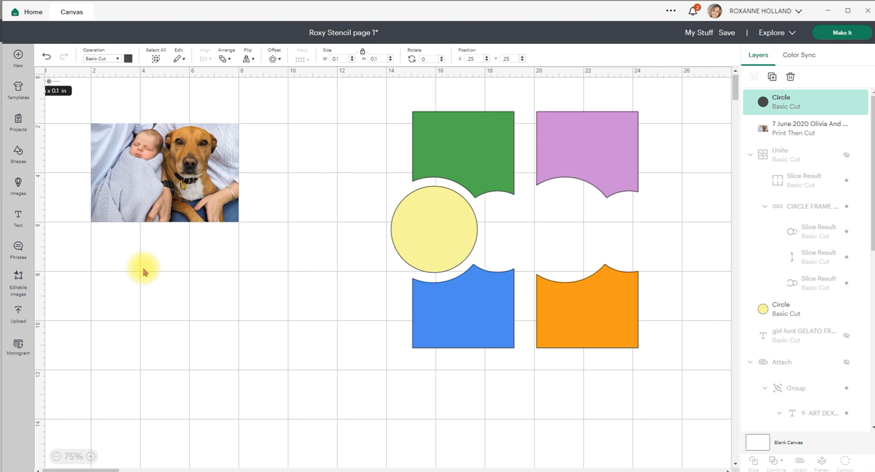
left_click(268, 263)
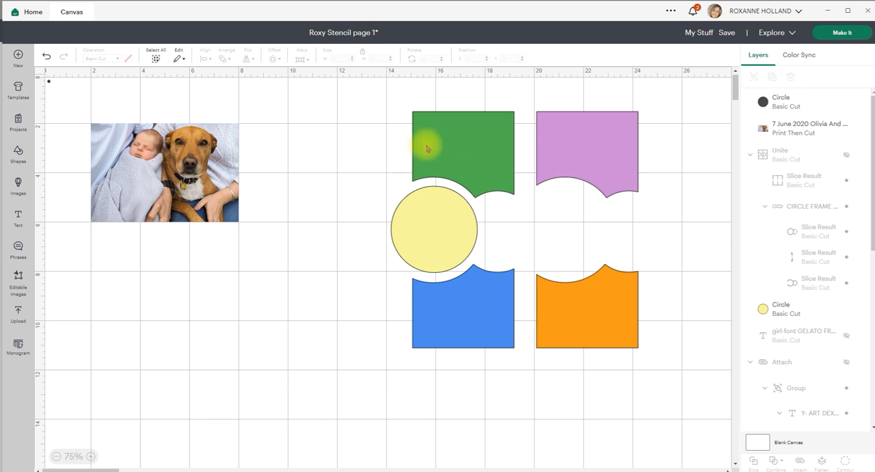
- Select the green TOP LEFT PHOTO shape and move it into the empty space between the landscape photo and the template
scroll(793, 253, "down", 10)
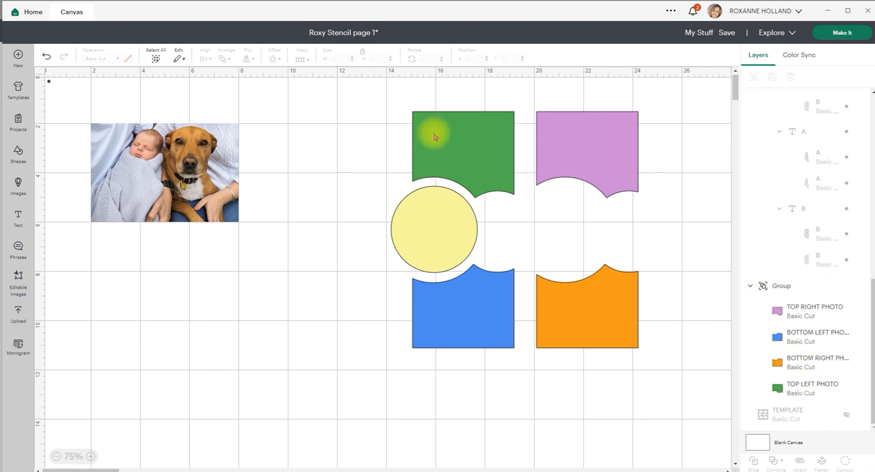
left_click(795, 392)
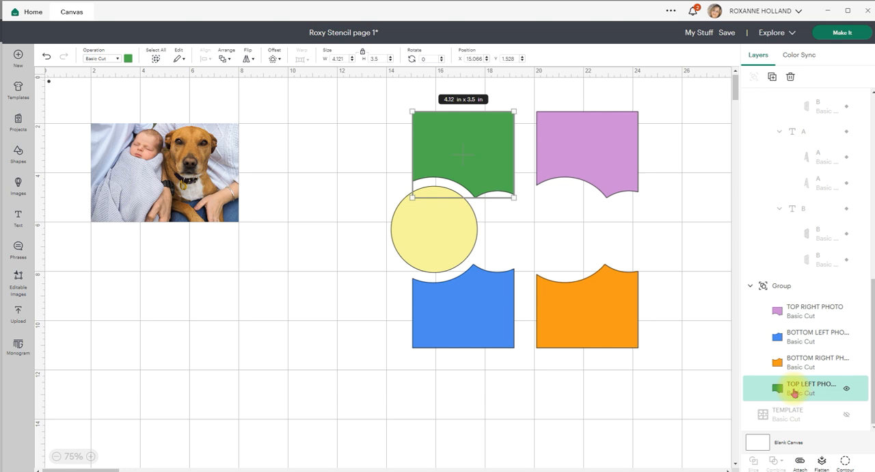
mouse_move(458, 169)
left_mouse_down()
mouse_move(402, 176)
mouse_move(469, 156)
mouse_move(495, 168)
mouse_move(483, 154)
left_mouse_up()
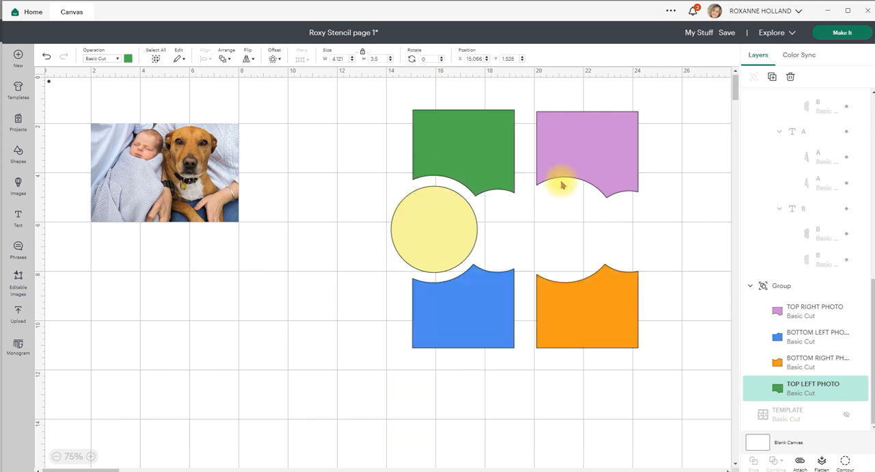
left_click(498, 141)
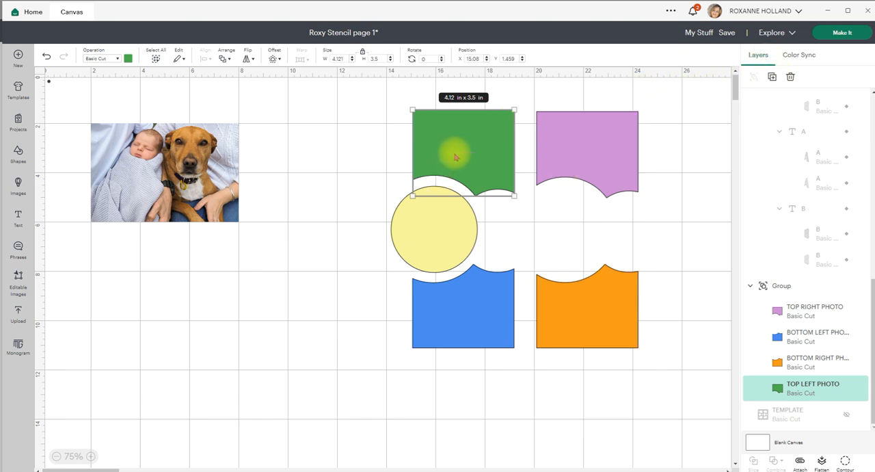
left_click_drag(468, 147, 319, 167)
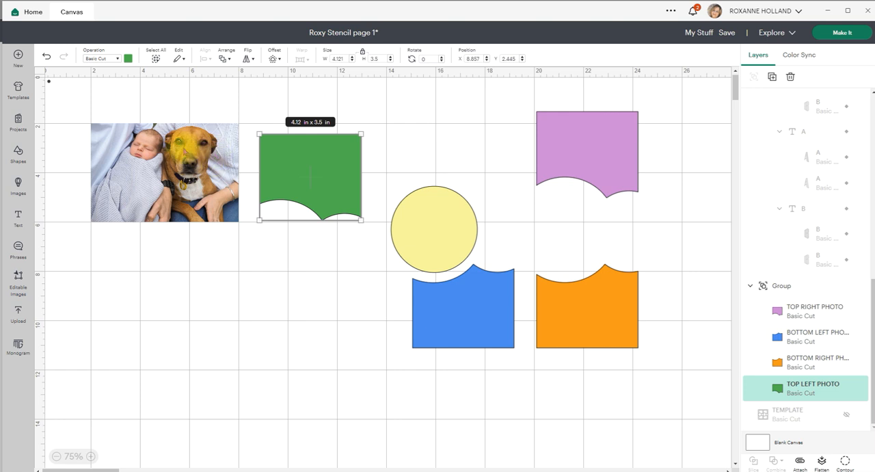
- Change the top left photo shape to a Guide and place it over the baby and dog, at about X 3.13, Y 2.06
left_click(117, 59)
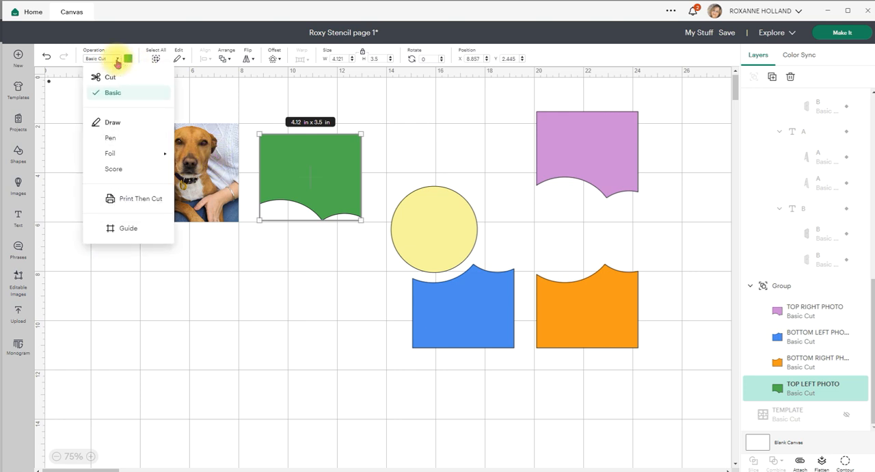
left_click(122, 229)
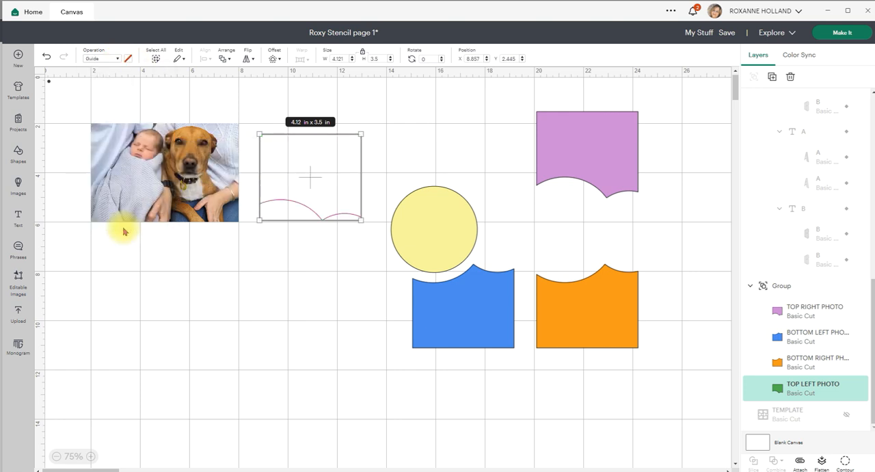
left_click_drag(303, 170, 193, 146)
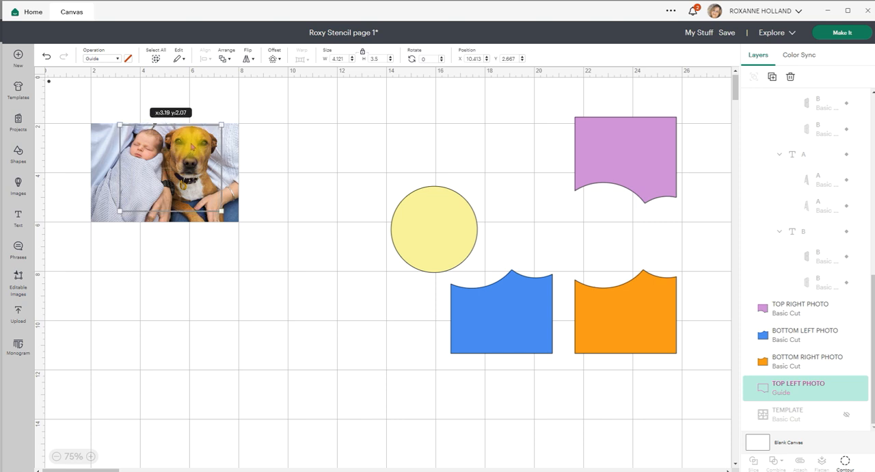
left_click_drag(193, 146, 192, 145)
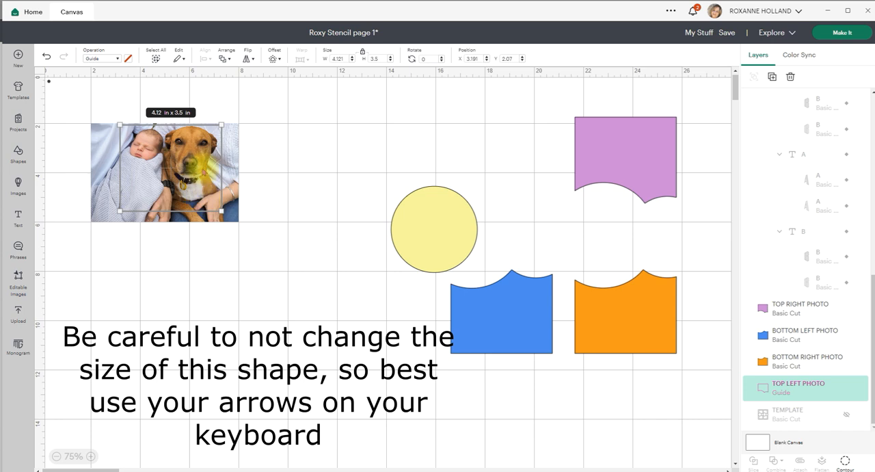
key("Right")
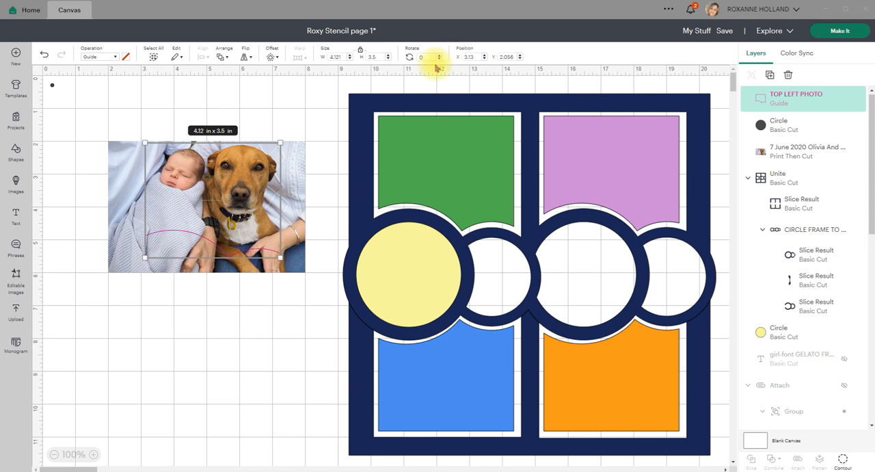
- Change the top left photo guide back to Basic Cut and hide the landscape photo layer
left_click(117, 58)
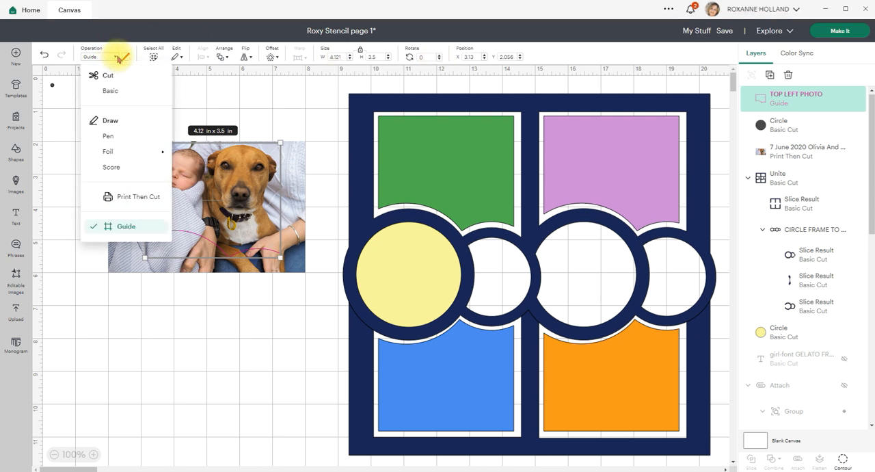
left_click(110, 92)
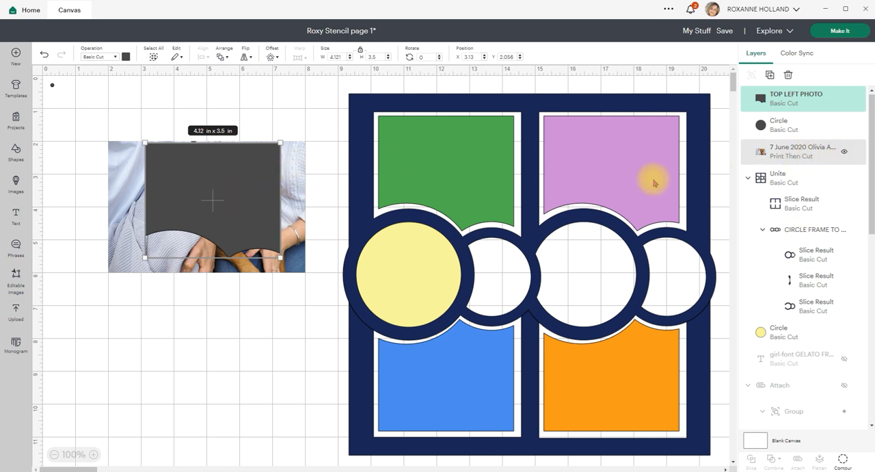
left_click(844, 153)
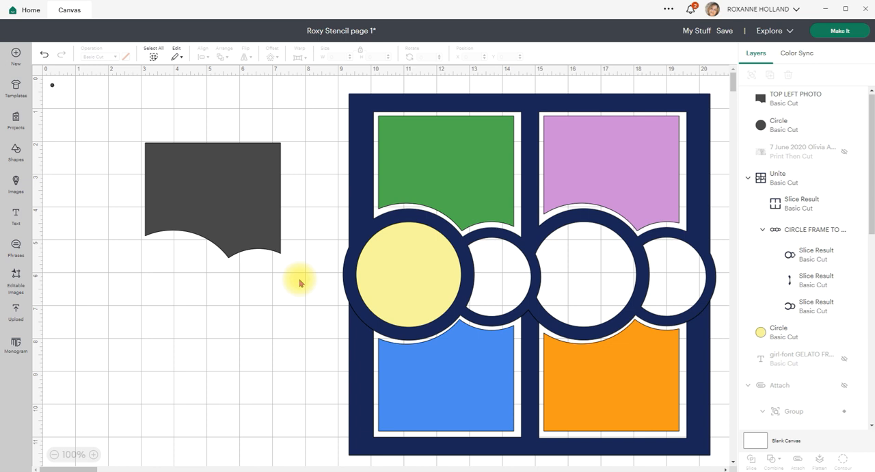
- Attach the top left photo shape to the tiny corner circle and deselect the result
left_click_drag(294, 267, 46, 79)
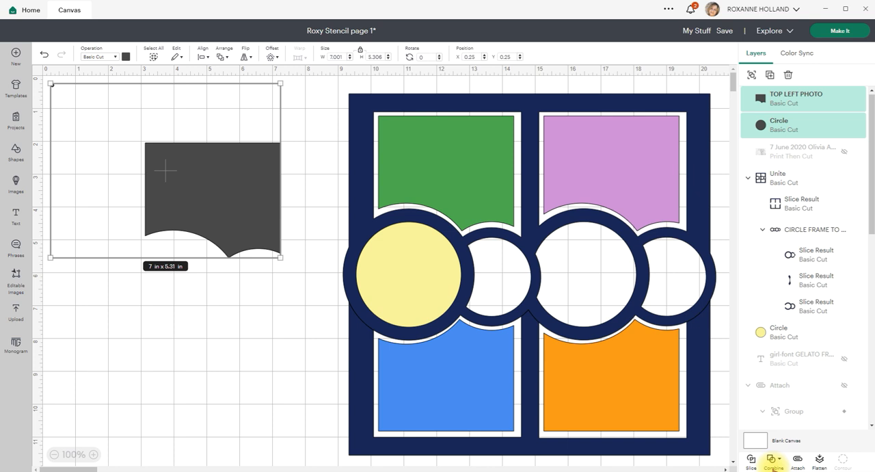
left_click(797, 464)
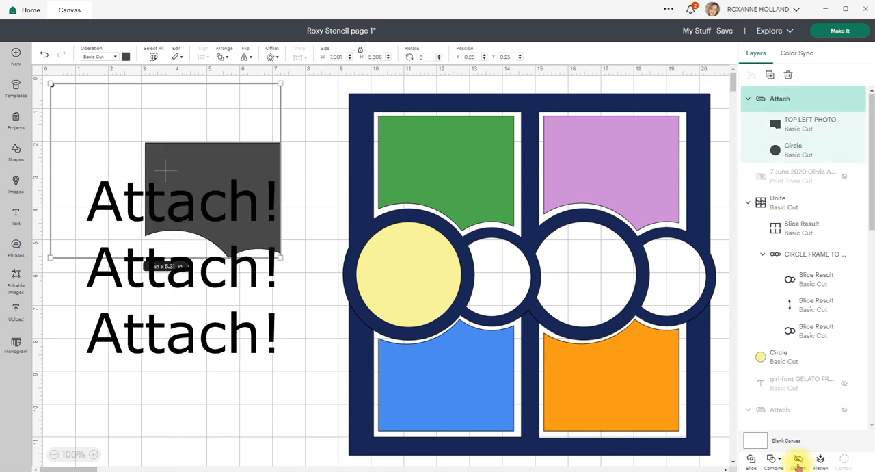
left_click(210, 344)
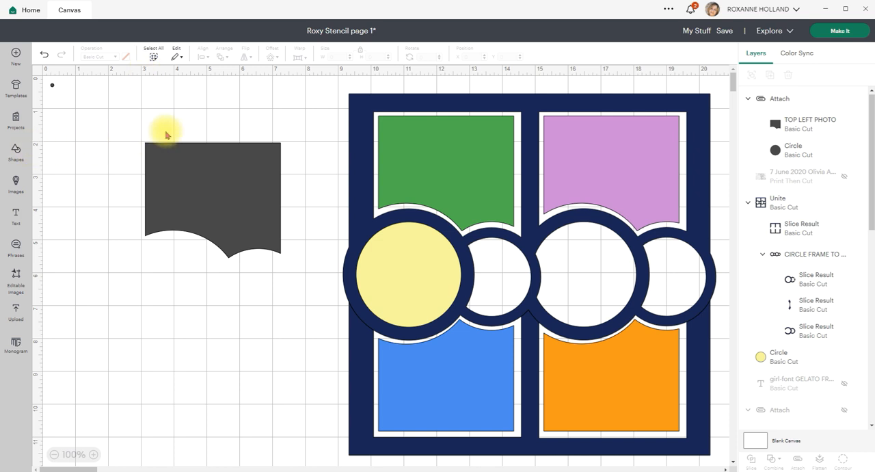
- Open the mat preview and check where the attached circle and photo shape sit on the first mat
left_click(836, 33)
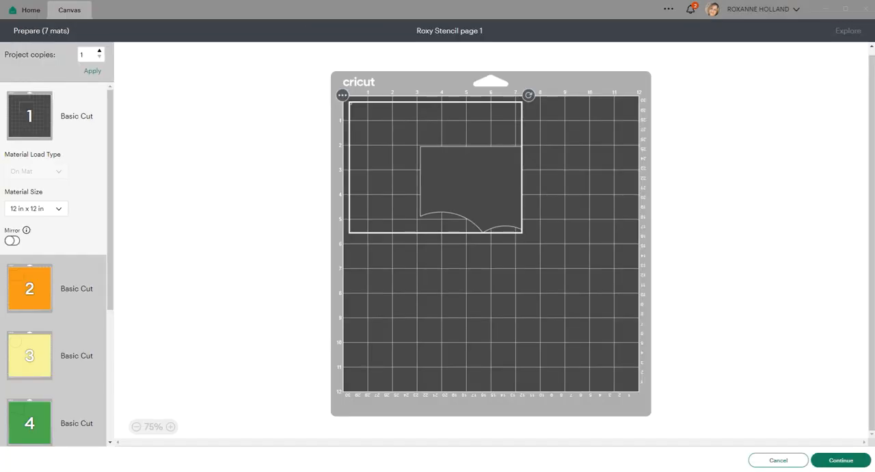
left_click(465, 278)
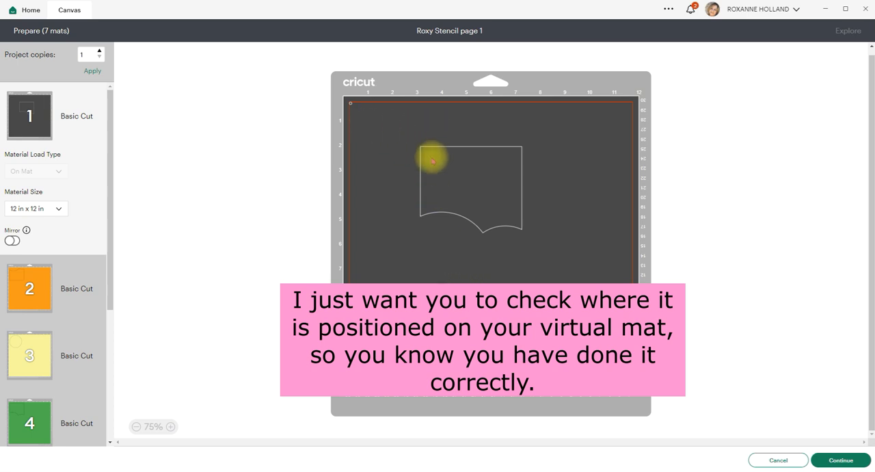
left_click(396, 136)
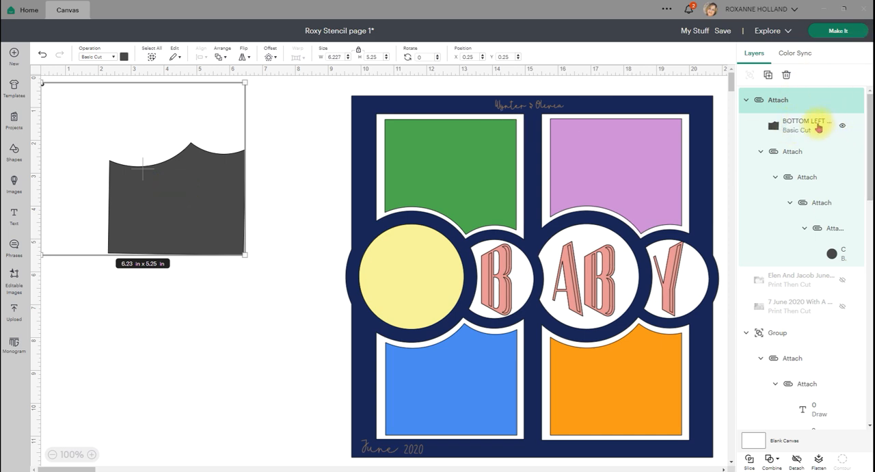
- Delete the BOTTOM LEFT PHOTO shape from the attached set and select the remaining corner circle
left_click(793, 130)
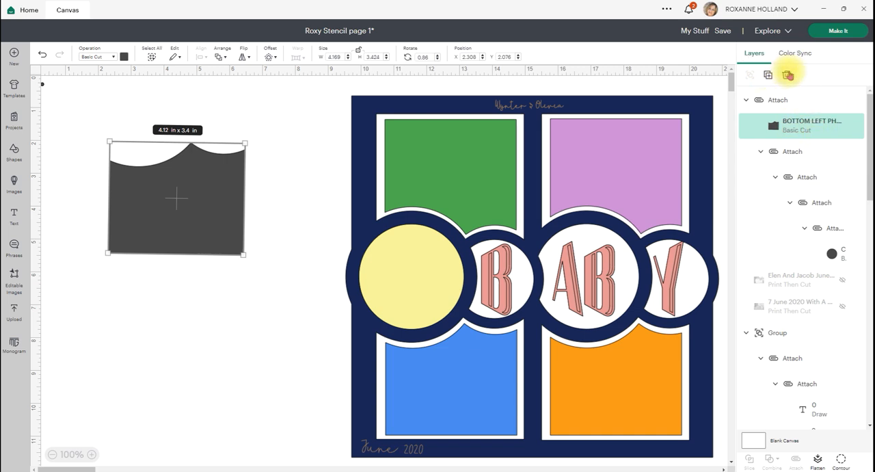
left_click(788, 75)
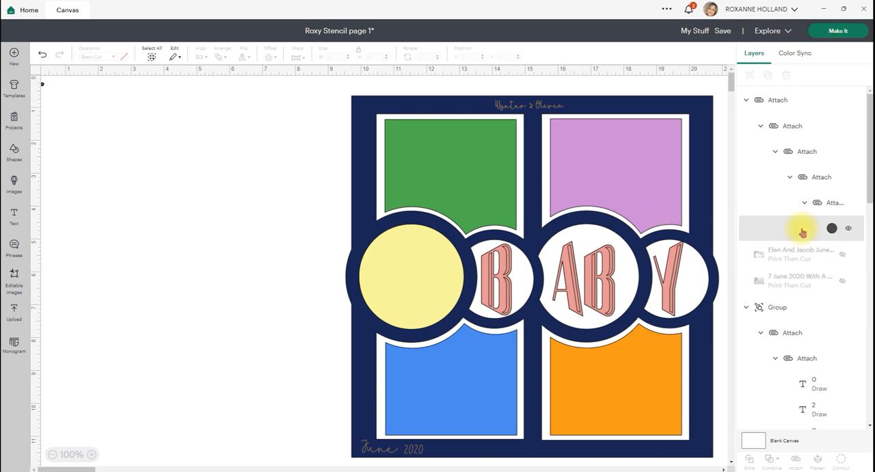
left_click(801, 231)
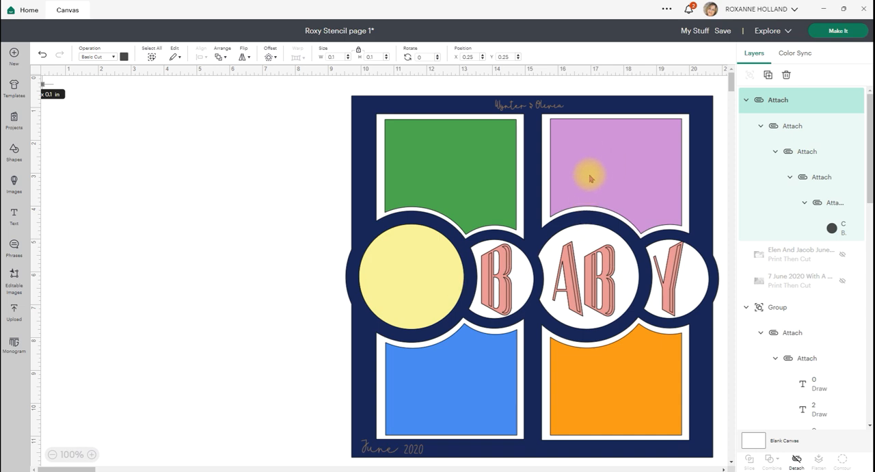
- Insert the recently uploaded portrait photo of the baby and dog and bring it to 6 x 9 in, undoing the last change
left_click(14, 316)
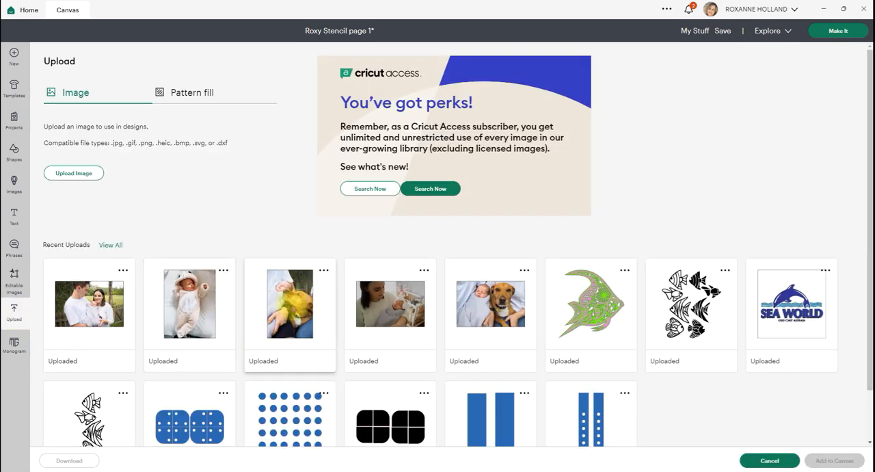
left_click(290, 304)
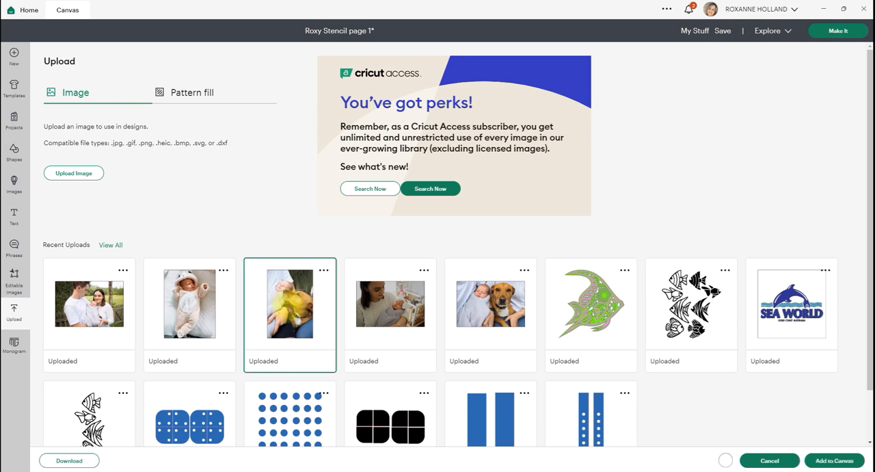
left_click(825, 463)
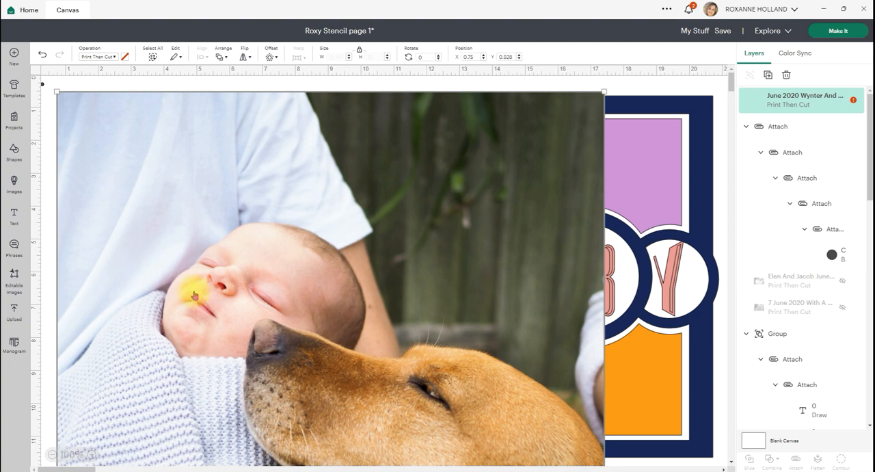
key("ctrl+z")
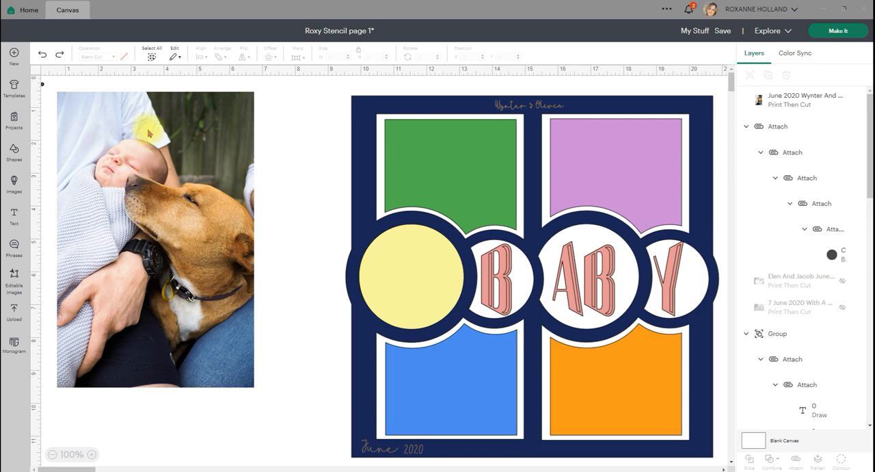
- Rotate the portrait photo of the baby and dog to 270 degrees
left_click(185, 111)
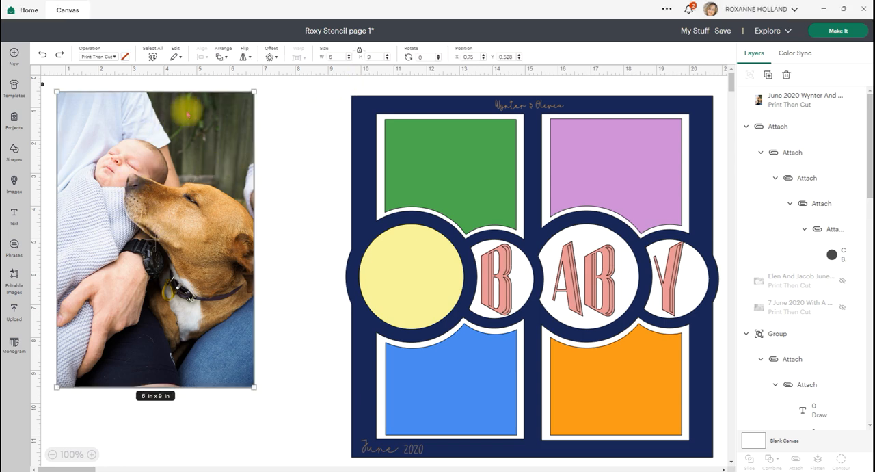
left_click(425, 57)
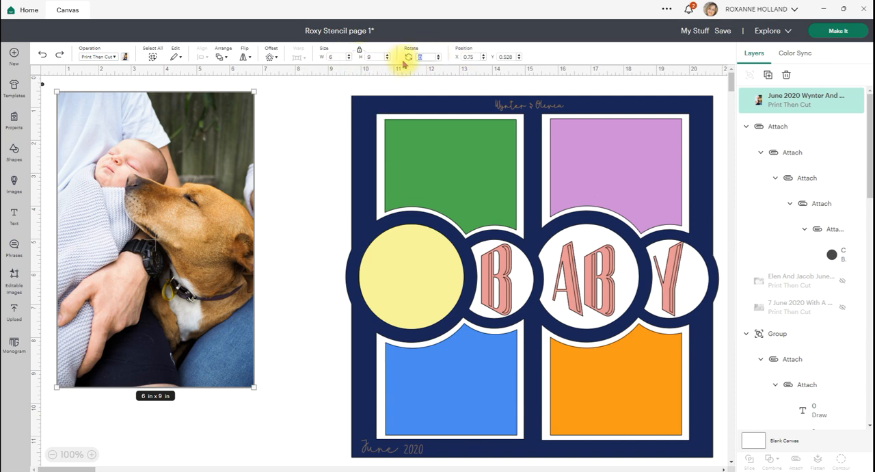
type("27")
key("Return")
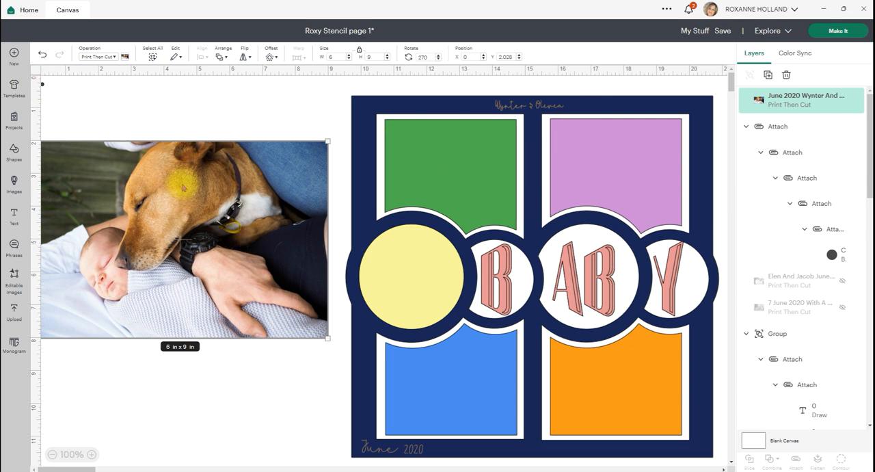
- Resize the photo of the baby and dog to 4 x 6 in and show the canvas grid lines
left_click_drag(182, 185, 198, 174)
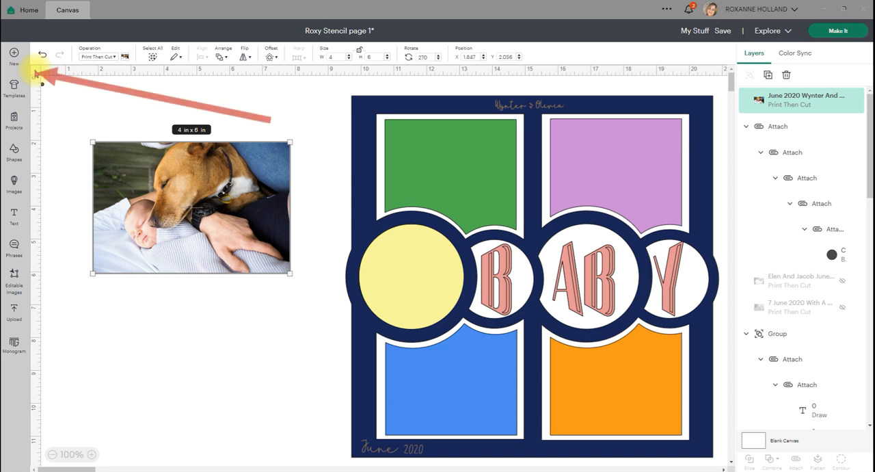
left_click(36, 73)
left_click(36, 73)
left_click(35, 72)
left_click(36, 73)
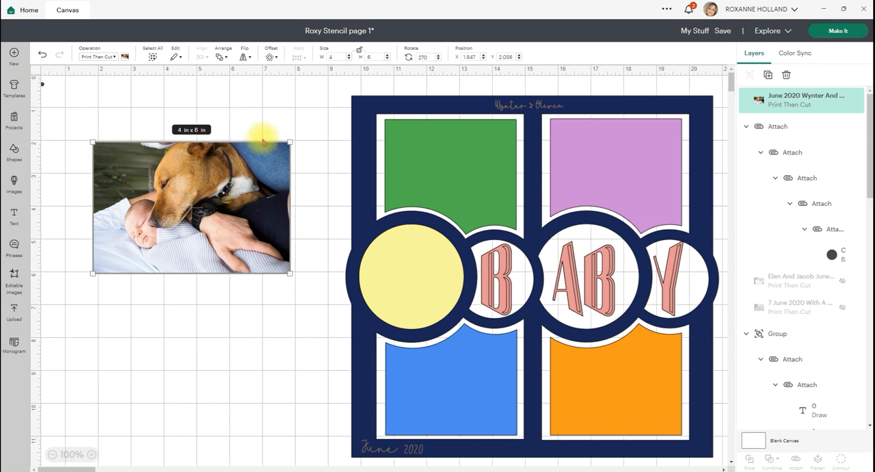
- Position the baby and dog photo at X 2 and Y 2
left_click(478, 58)
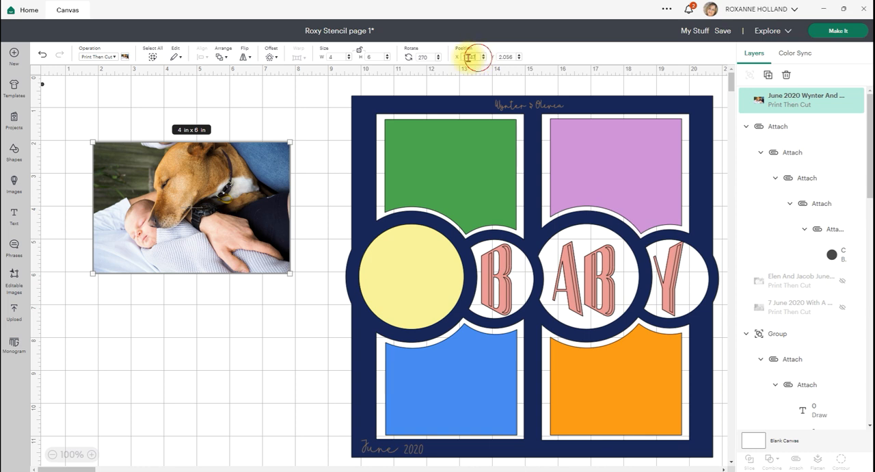
type("2")
key("Return")
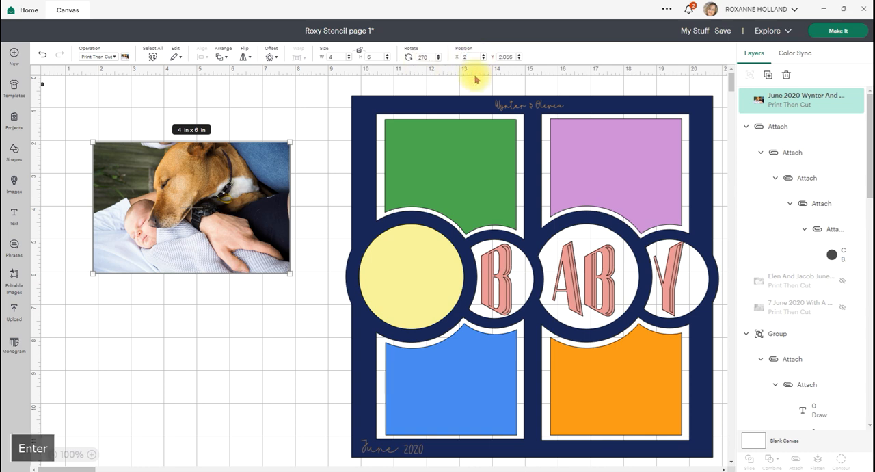
left_click(512, 57)
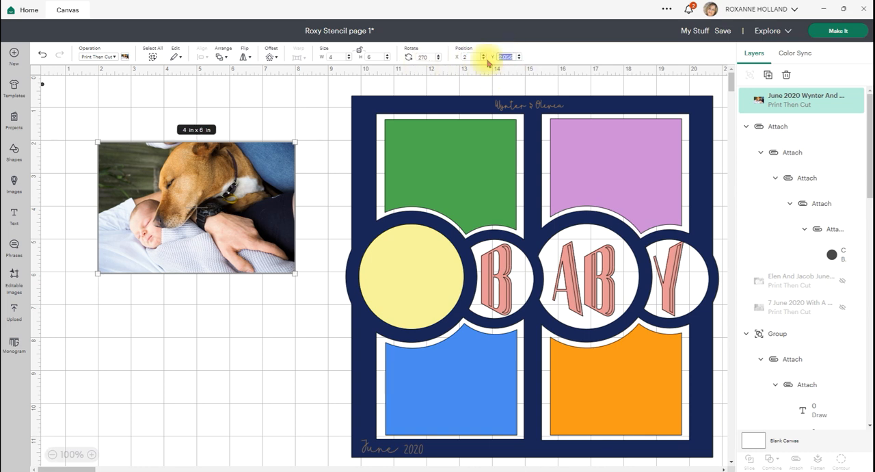
type("2")
key("Return")
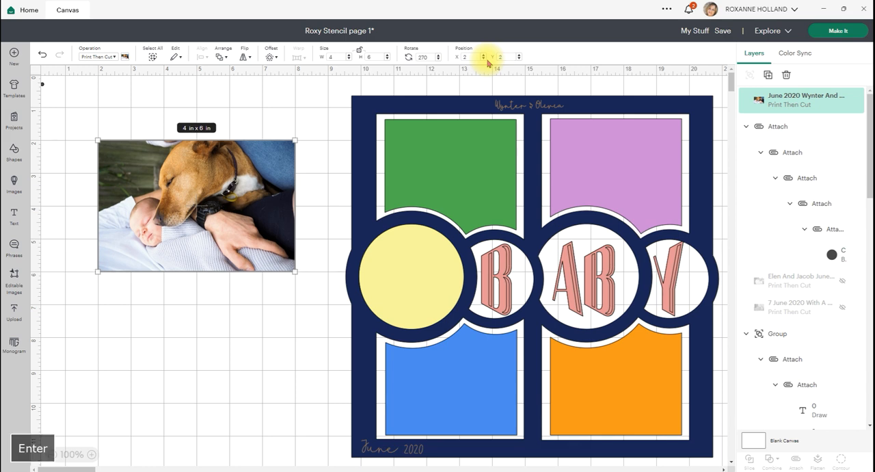
- Select the TOP RIGHT PHOTO shape in the page layout and duplicate it
left_click(609, 151)
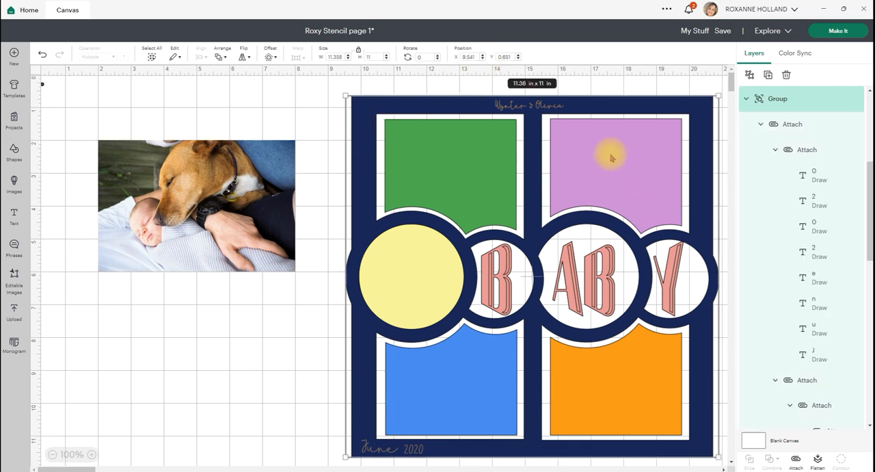
key("ctrl+shift+g")
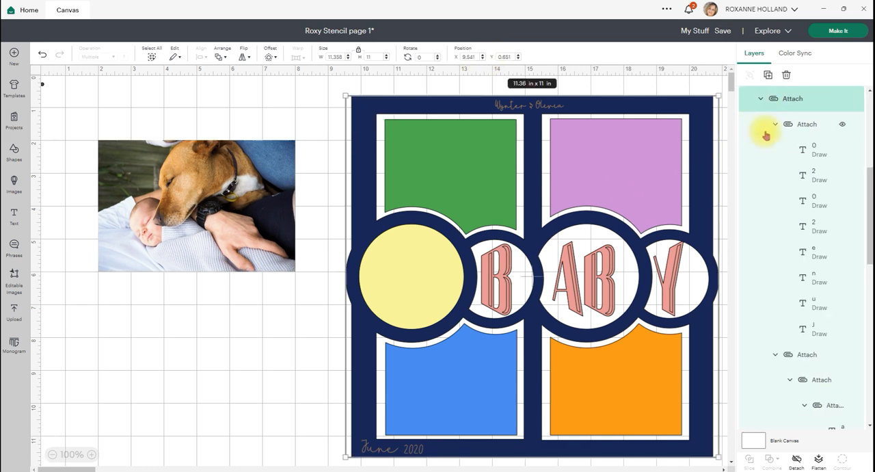
scroll(766, 136, "down", 10)
scroll(767, 141, "down", 6)
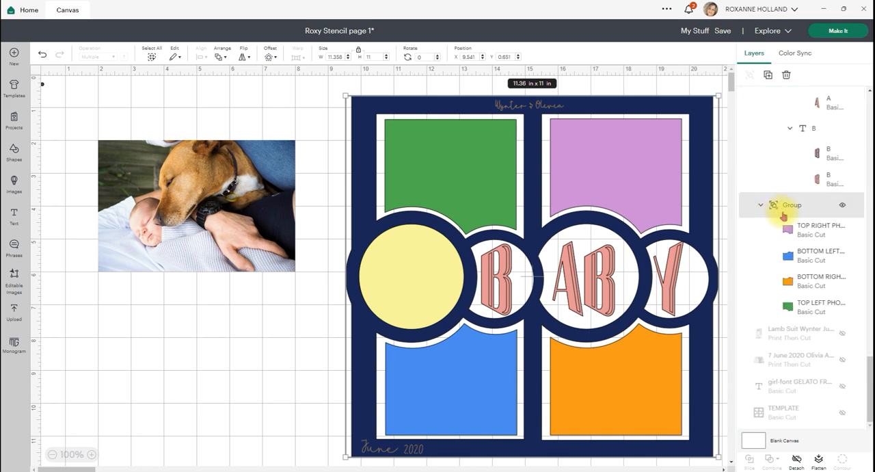
left_click(800, 231)
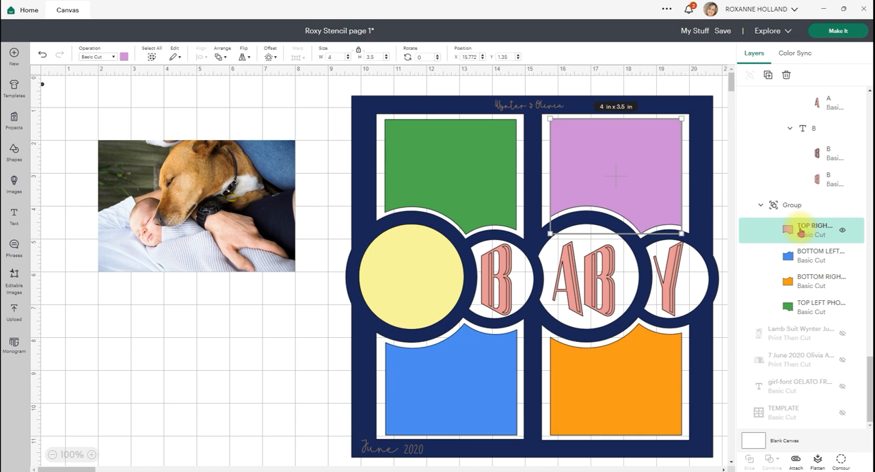
left_click(768, 75)
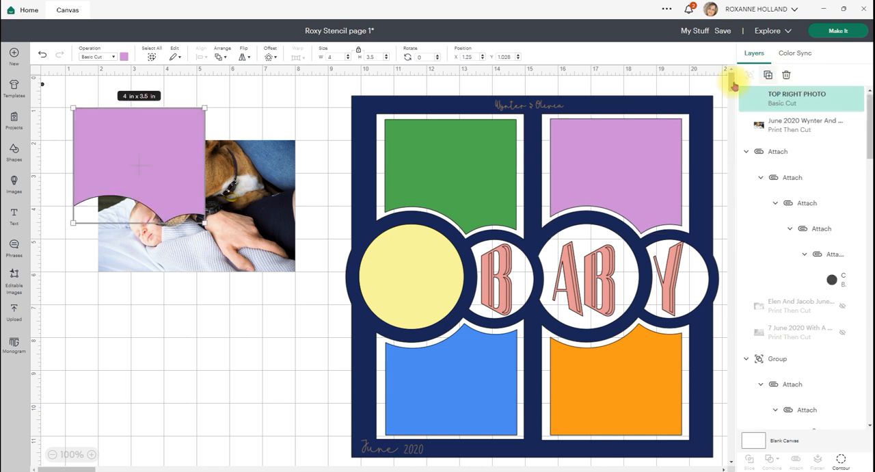
- Change the duplicated TOP RIGHT PHOTO shape to a Guide and place it over the lower part of the baby and dog photo
left_click(113, 56)
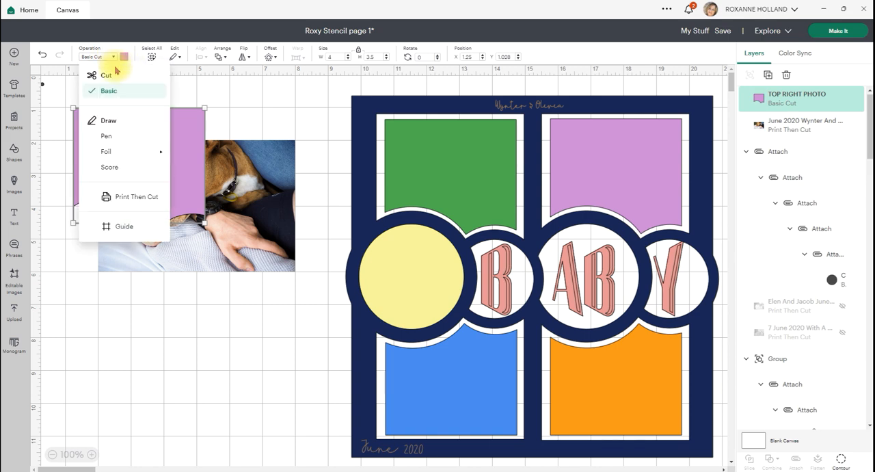
left_click(128, 229)
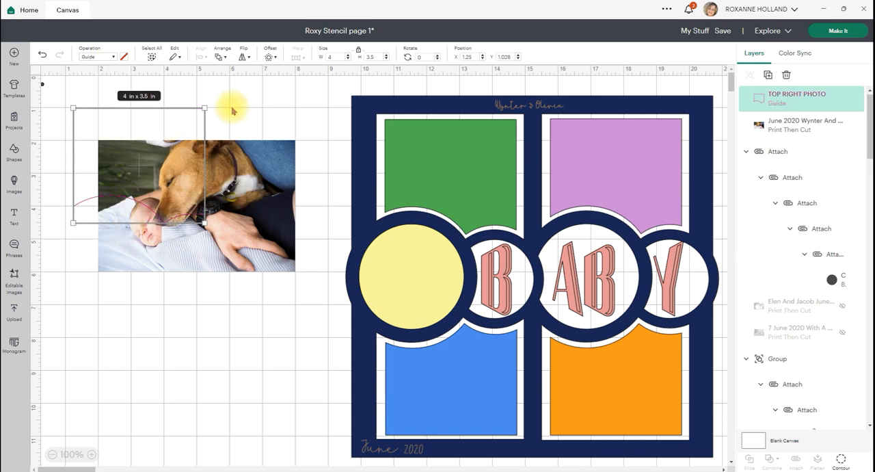
left_click_drag(169, 121, 226, 158)
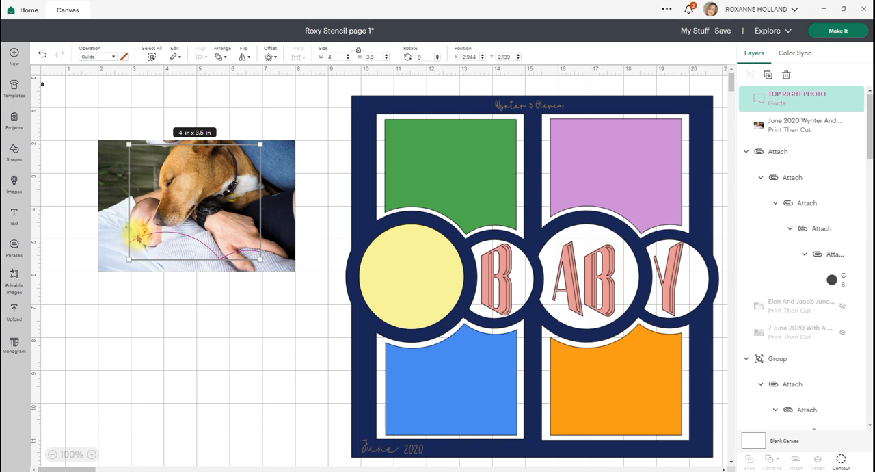
left_click_drag(200, 184, 170, 195)
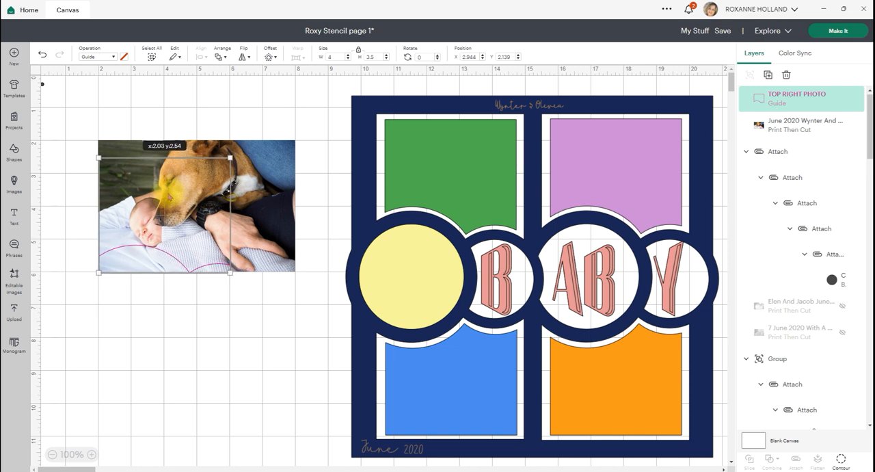
left_click_drag(170, 196, 170, 197)
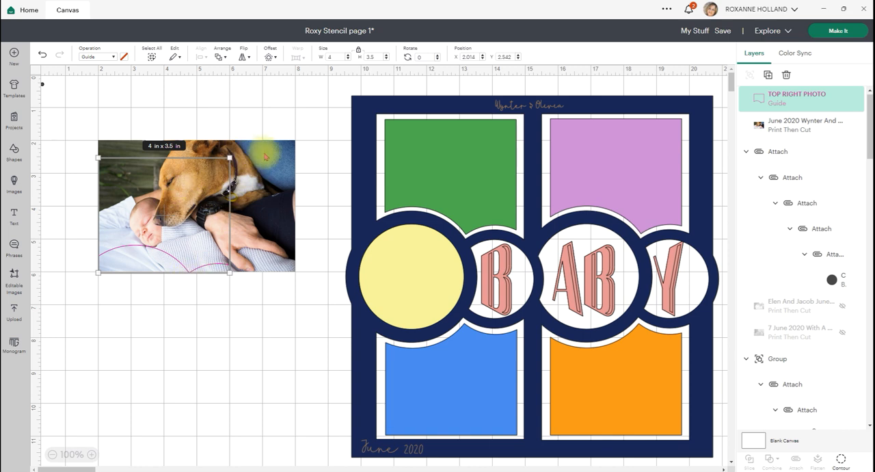
- Rotate the TOP RIGHT PHOTO guide to about 348 degrees and fit its outline within the photo around the baby and dog
left_click_drag(229, 158, 215, 144)
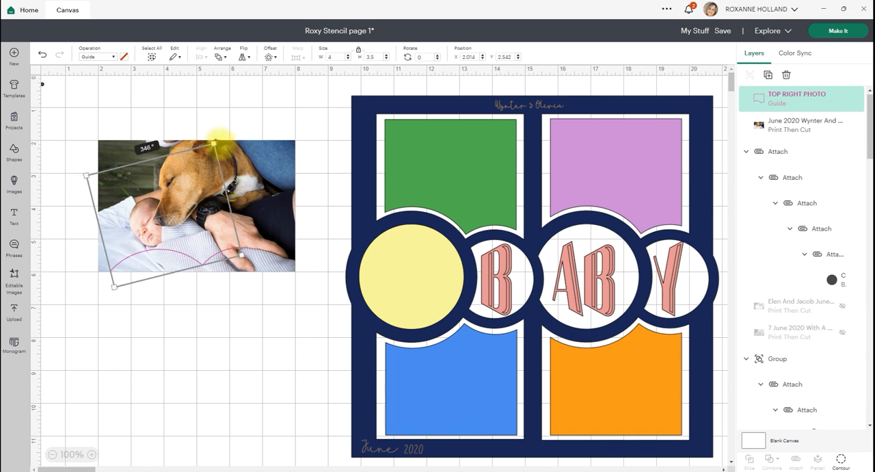
left_click_drag(203, 175, 215, 179)
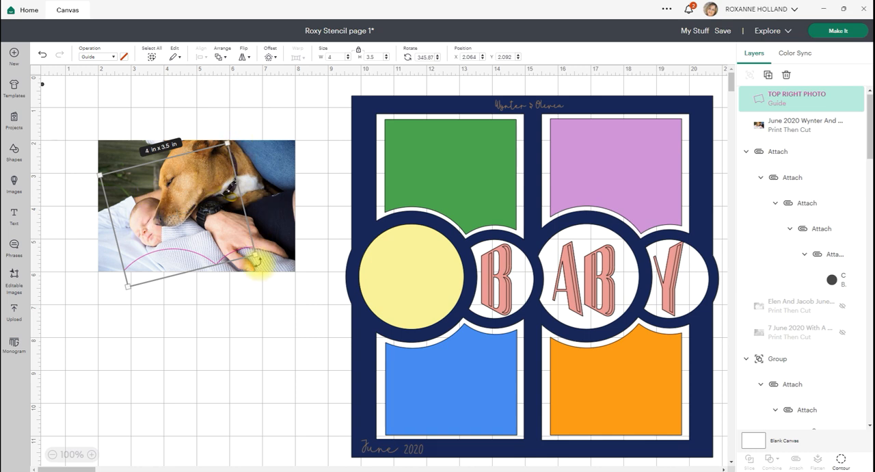
left_click_drag(259, 261, 254, 256)
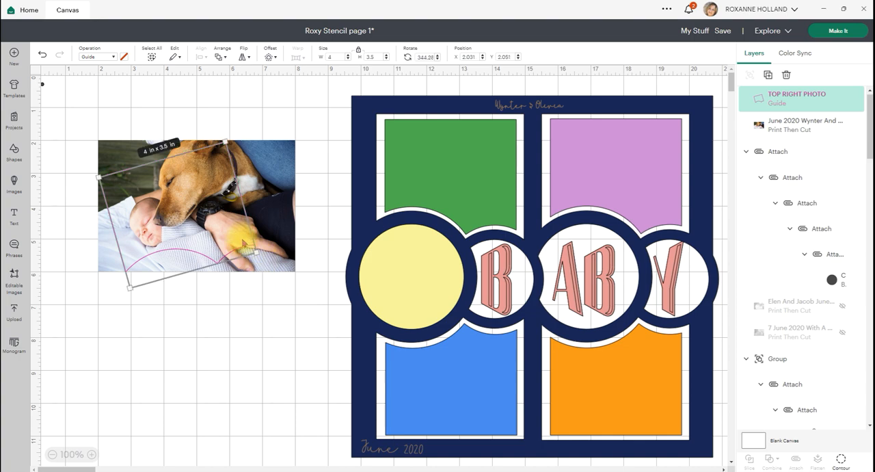
left_click_drag(231, 134, 232, 139)
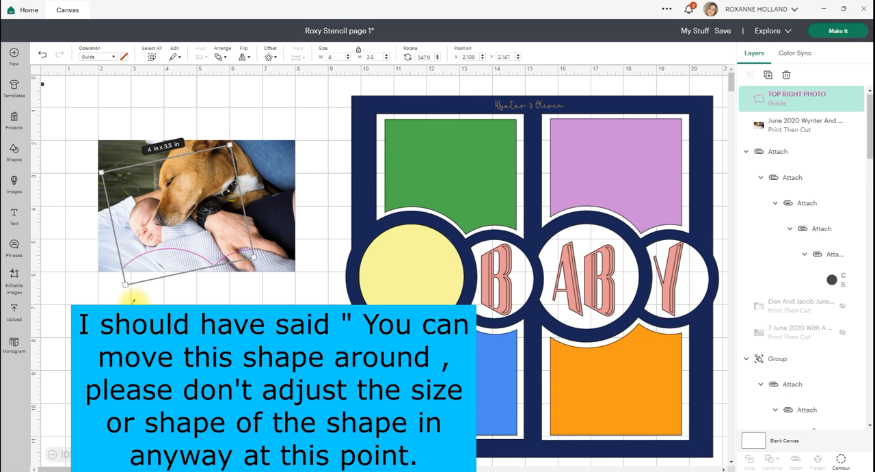
left_click(130, 298)
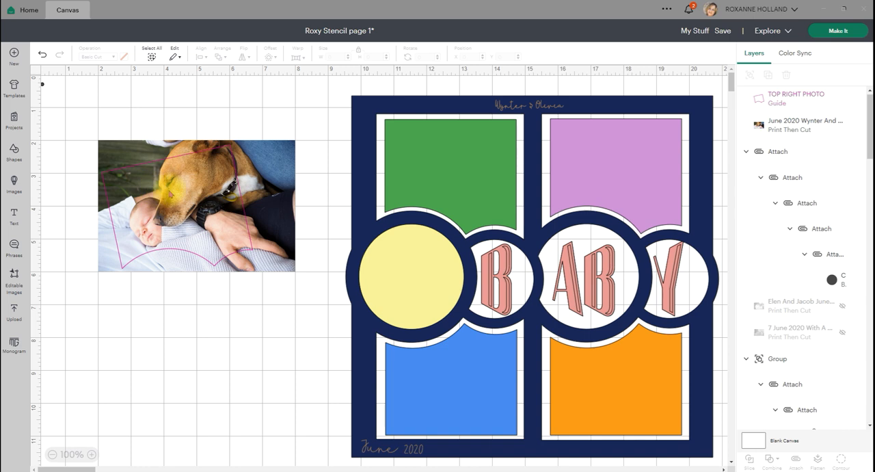
- Hide the baby and dog photo and change the TOP RIGHT PHOTO guide to Basic Cut
key("ctrl+z")
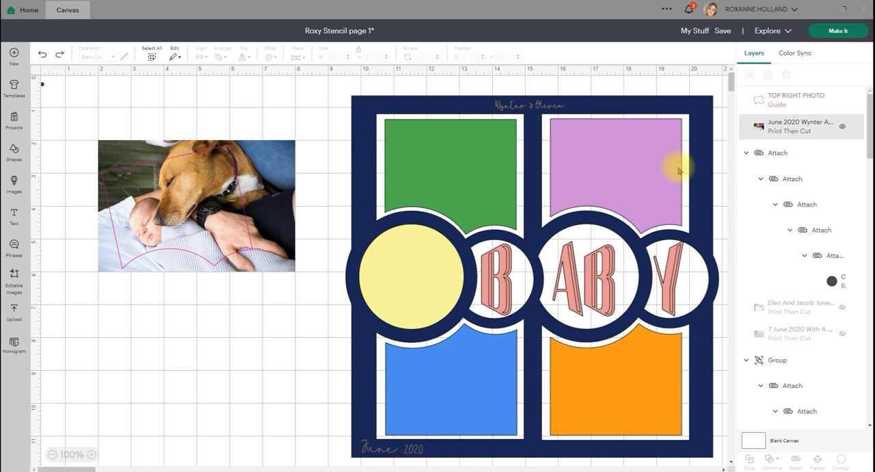
left_click(843, 129)
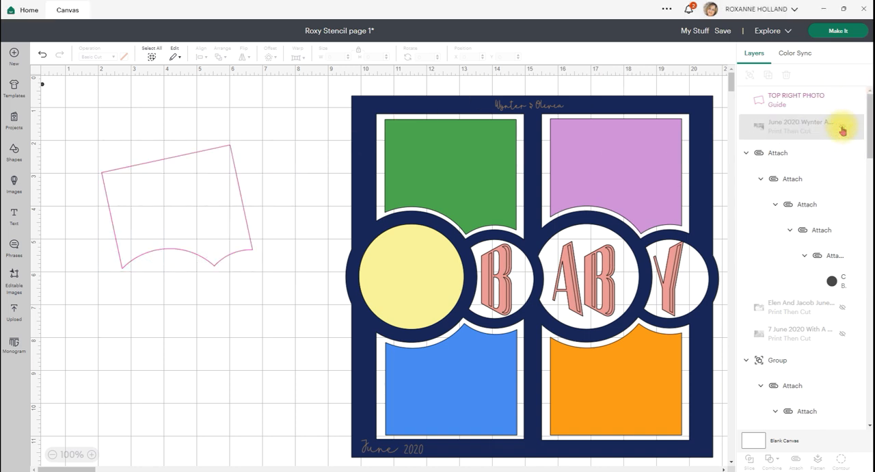
left_click(838, 102)
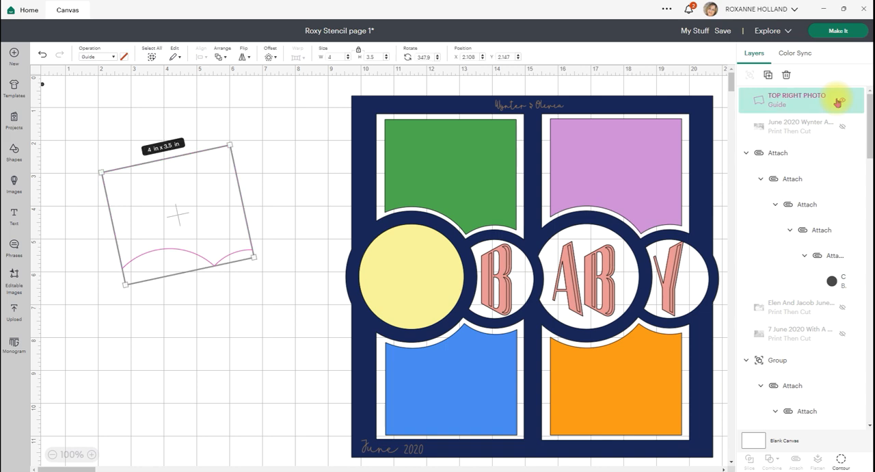
left_click(115, 57)
left_click(111, 92)
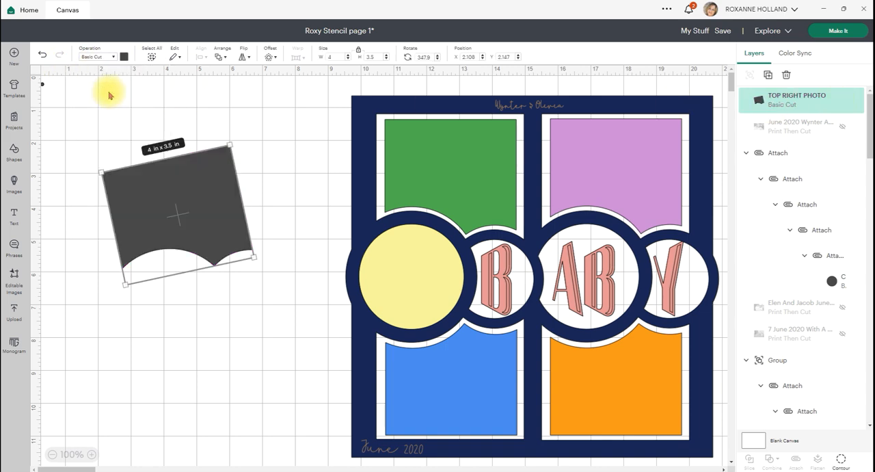
- Attach the tilted TOP RIGHT PHOTO shape to the tiny corner circle
left_click_drag(282, 295, 5, 74)
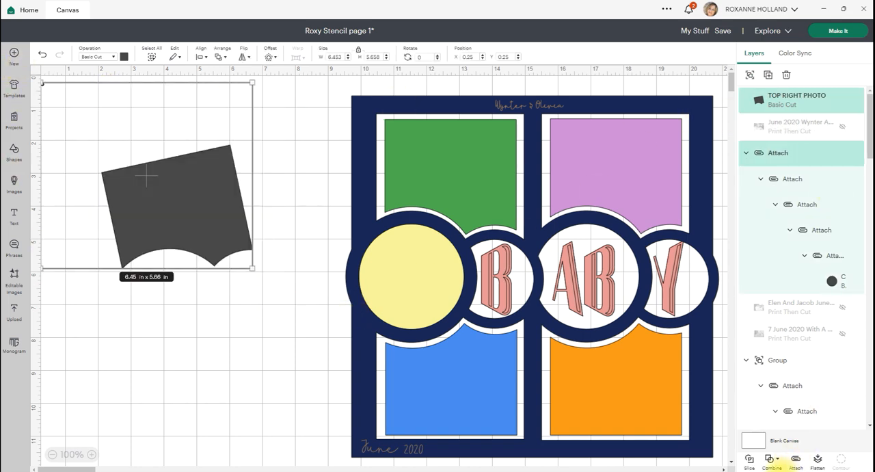
left_click(797, 460)
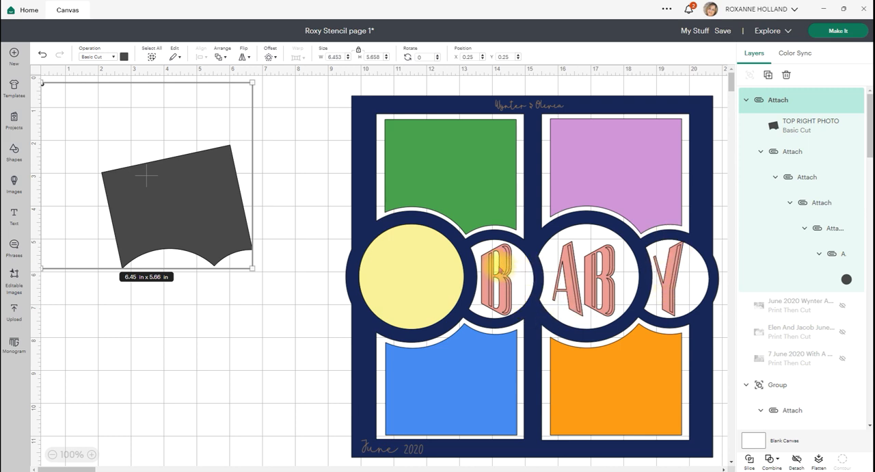
- Find the hidden girl text layer near the end of the layer list and make it visible
scroll(789, 280, "down", 1)
scroll(789, 284, "down", 3)
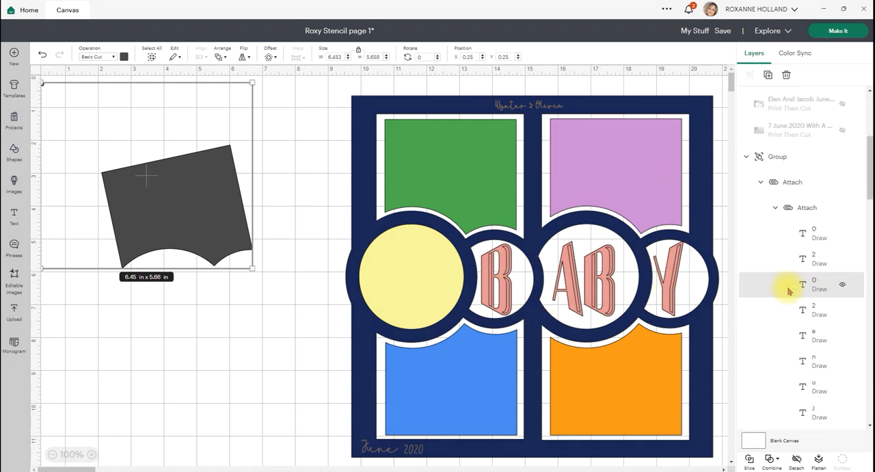
scroll(788, 291, "down", 5)
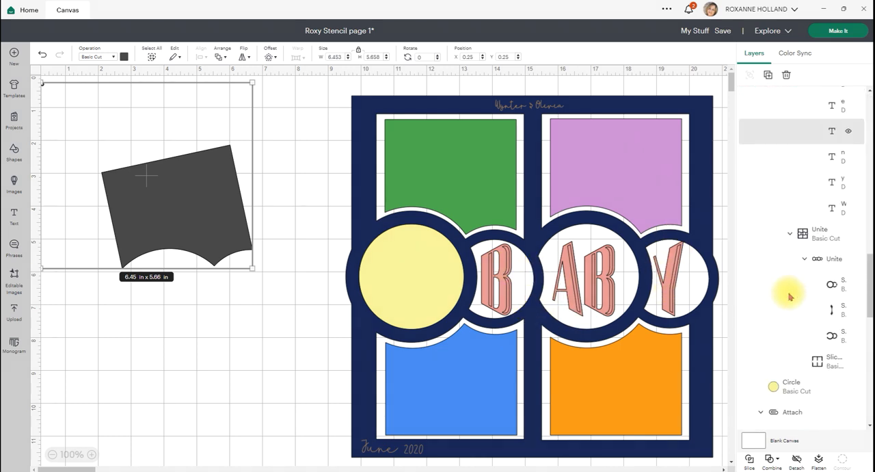
scroll(789, 296, "down", 6)
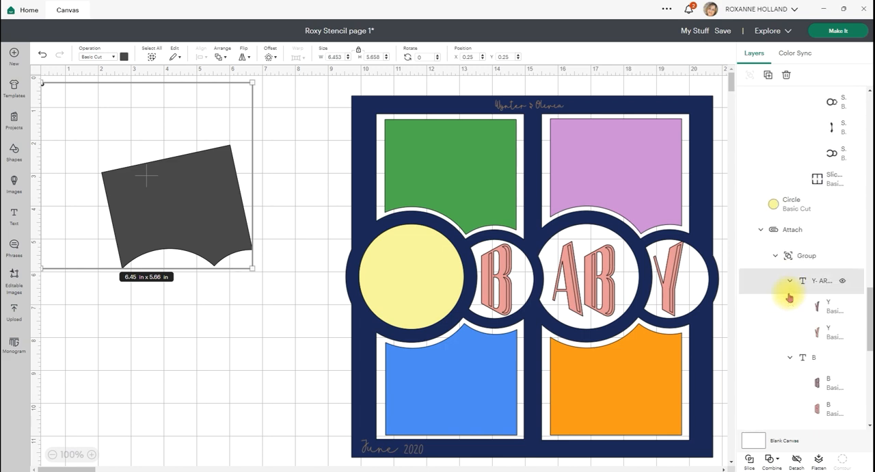
scroll(789, 296, "down", 5)
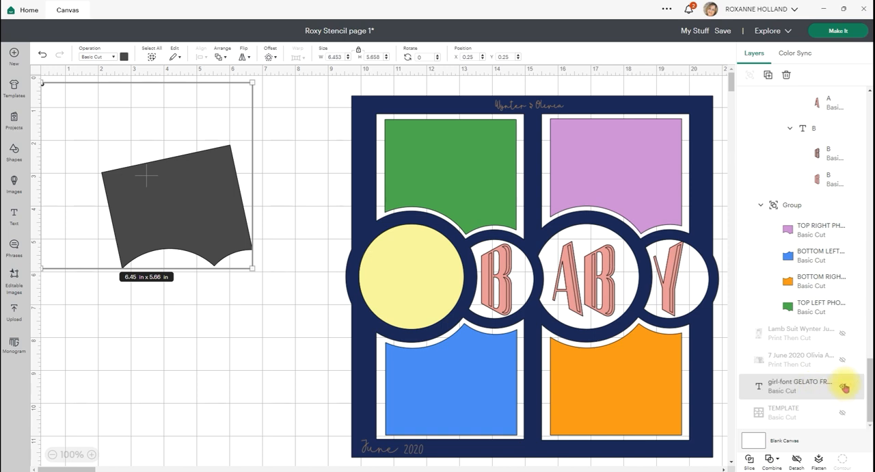
left_click(844, 387)
left_click(842, 387)
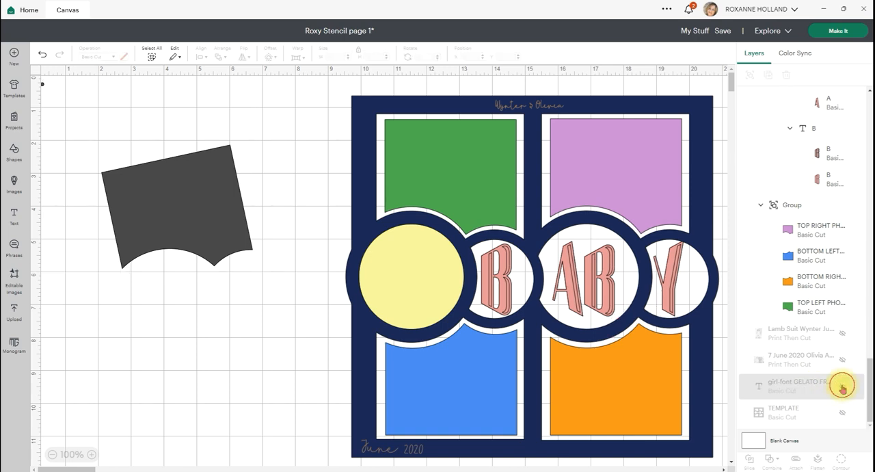
left_click(843, 387)
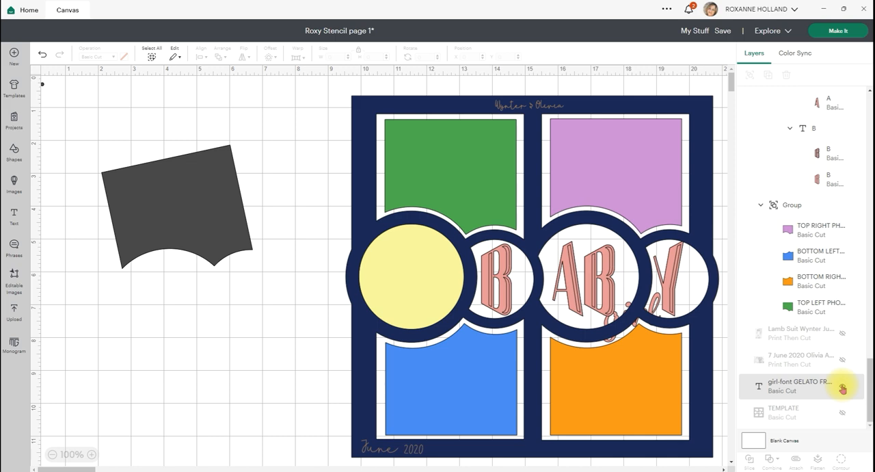
- Bring the girl text in front of the page layout, and place it over the lower-right corner at about 2.13 x 1.58 in
left_click(814, 387)
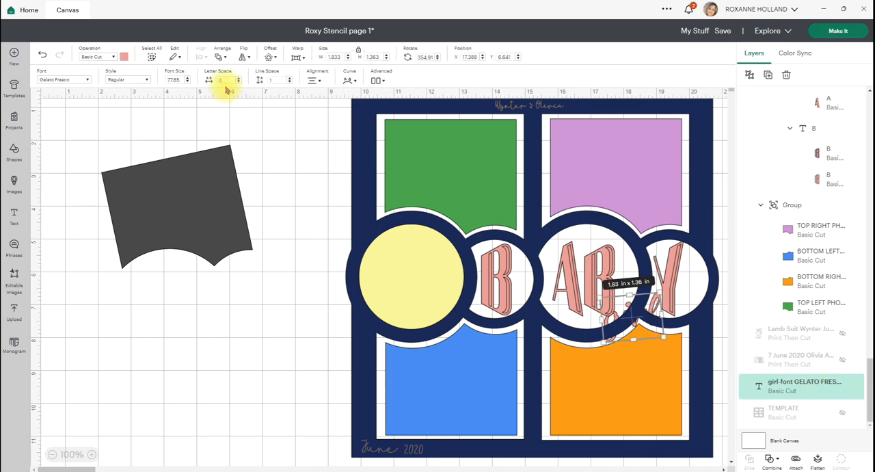
left_click(221, 54)
left_click(254, 75)
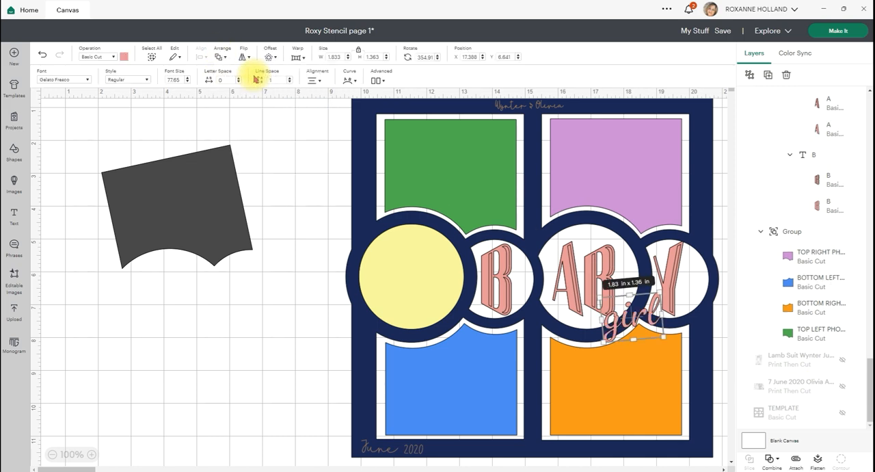
left_click_drag(622, 315, 663, 325)
mouse_move(704, 347)
left_mouse_down()
mouse_move(715, 354)
mouse_move(649, 329)
mouse_move(677, 331)
mouse_move(694, 426)
left_mouse_up()
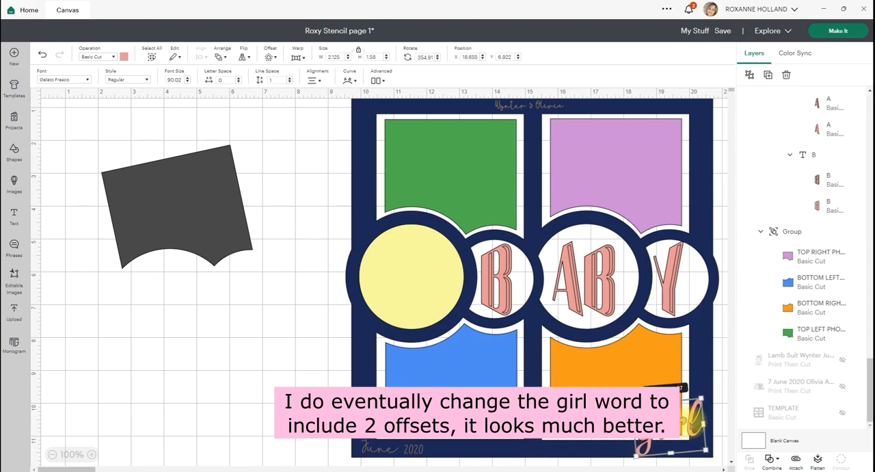